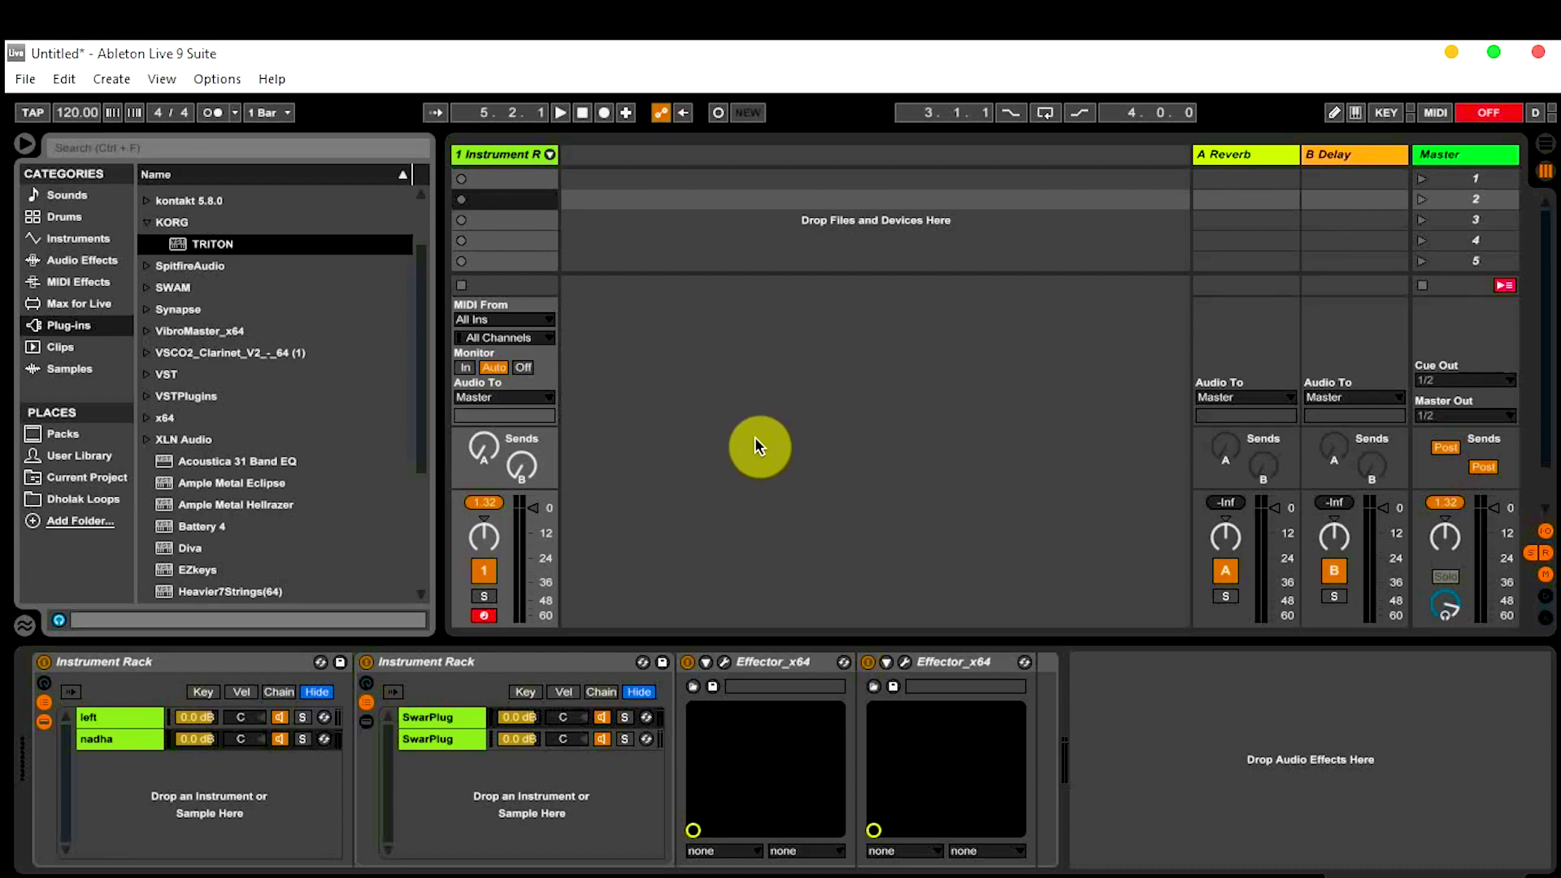
# - Split the first Instrument Rack's key zones so the left chain ends at G#2 and the nadha chain starts just above it
pyautogui.click(177, 671)
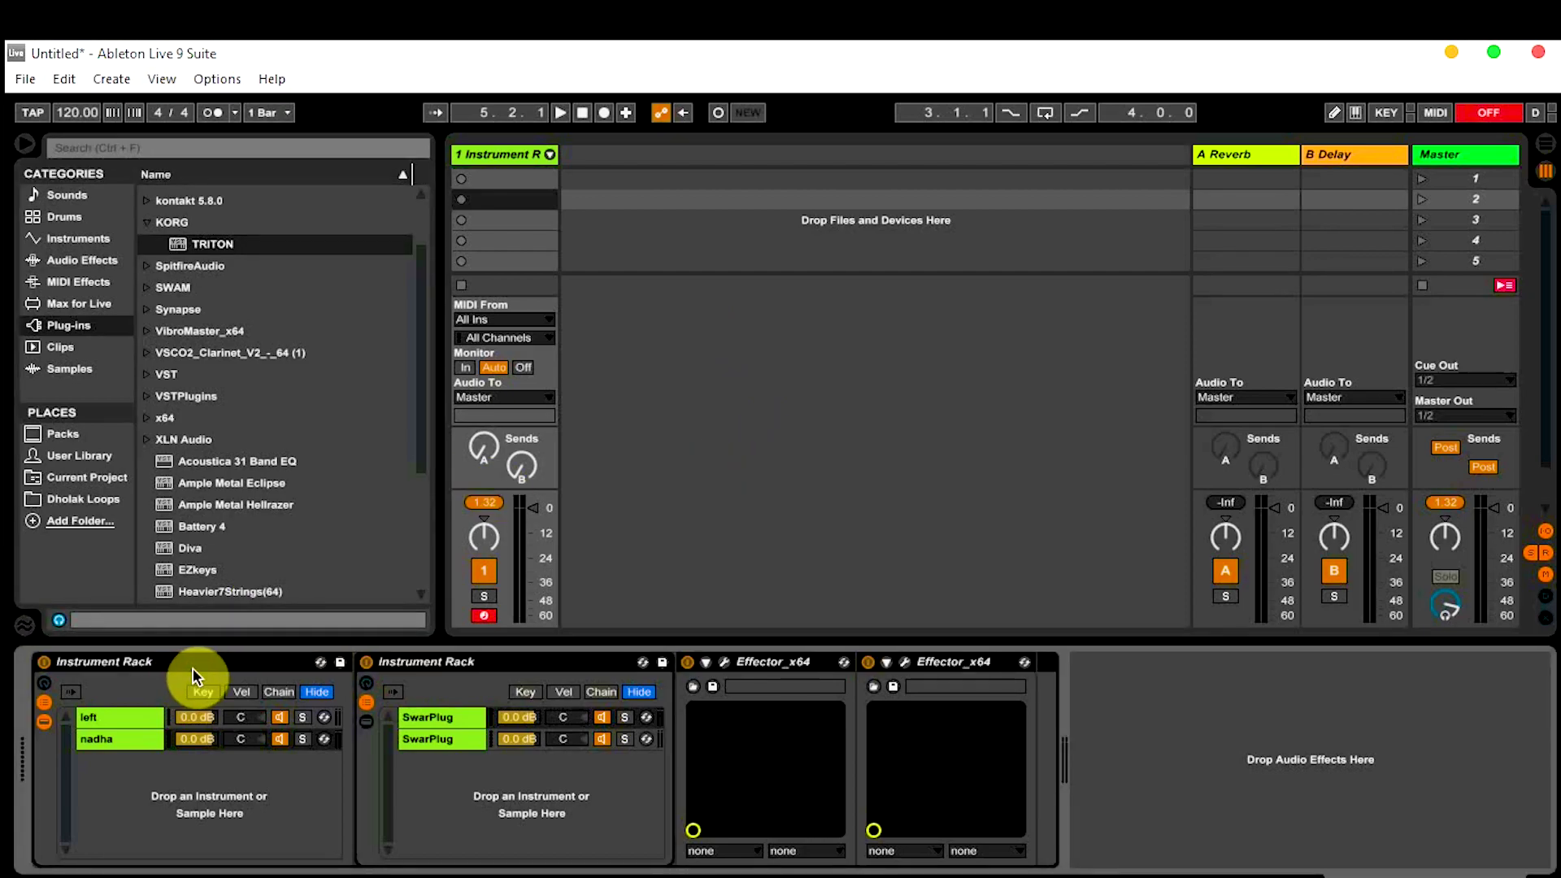
pyautogui.click(203, 693)
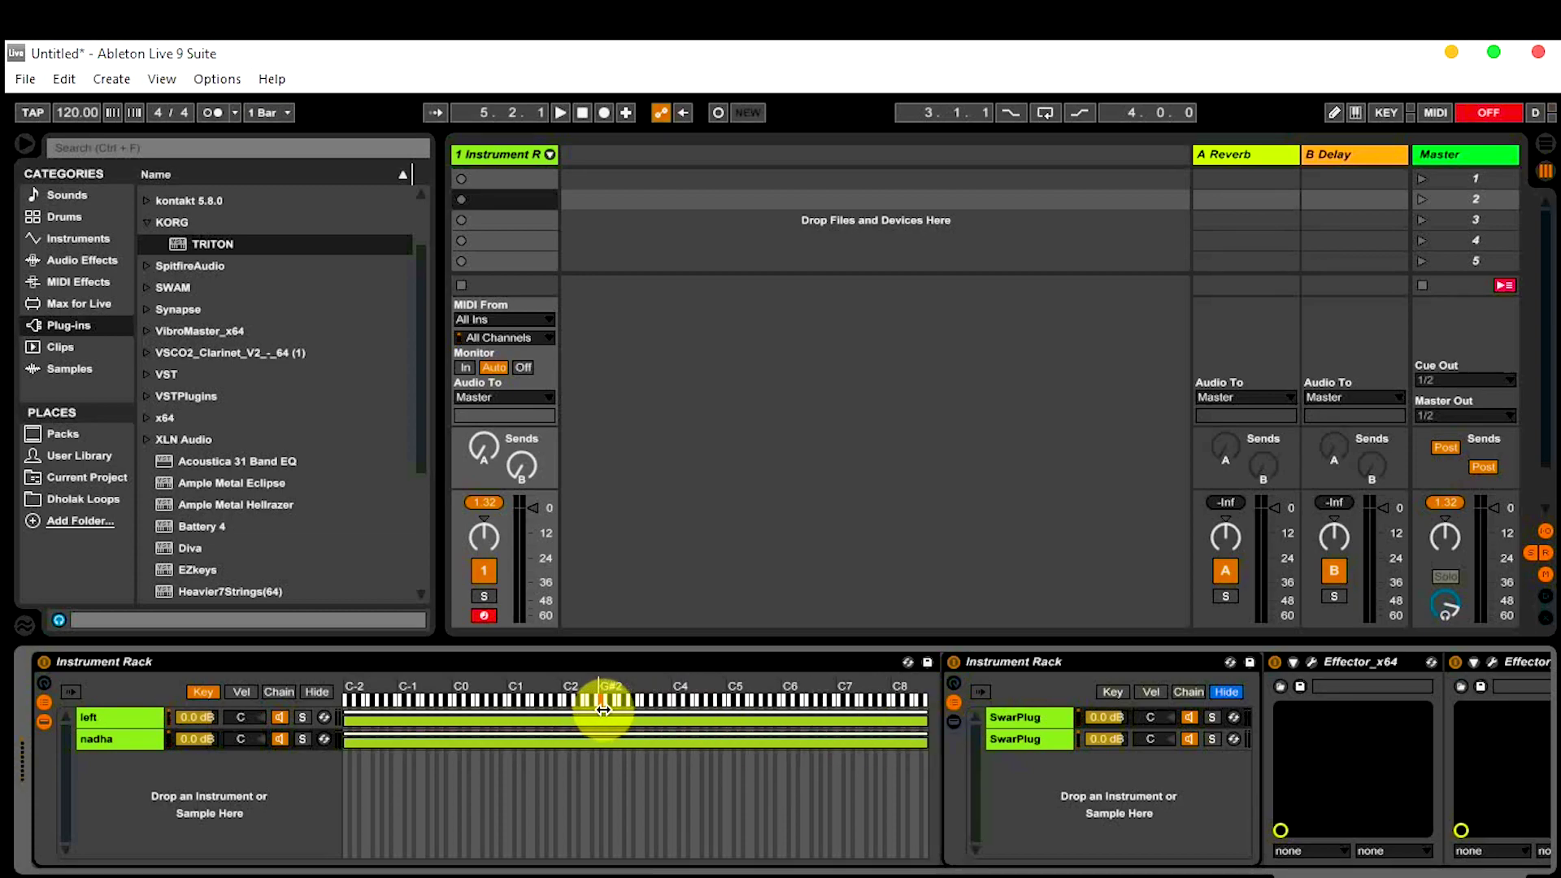
pyautogui.moveTo(933, 721); pyautogui.dragTo(603, 707)
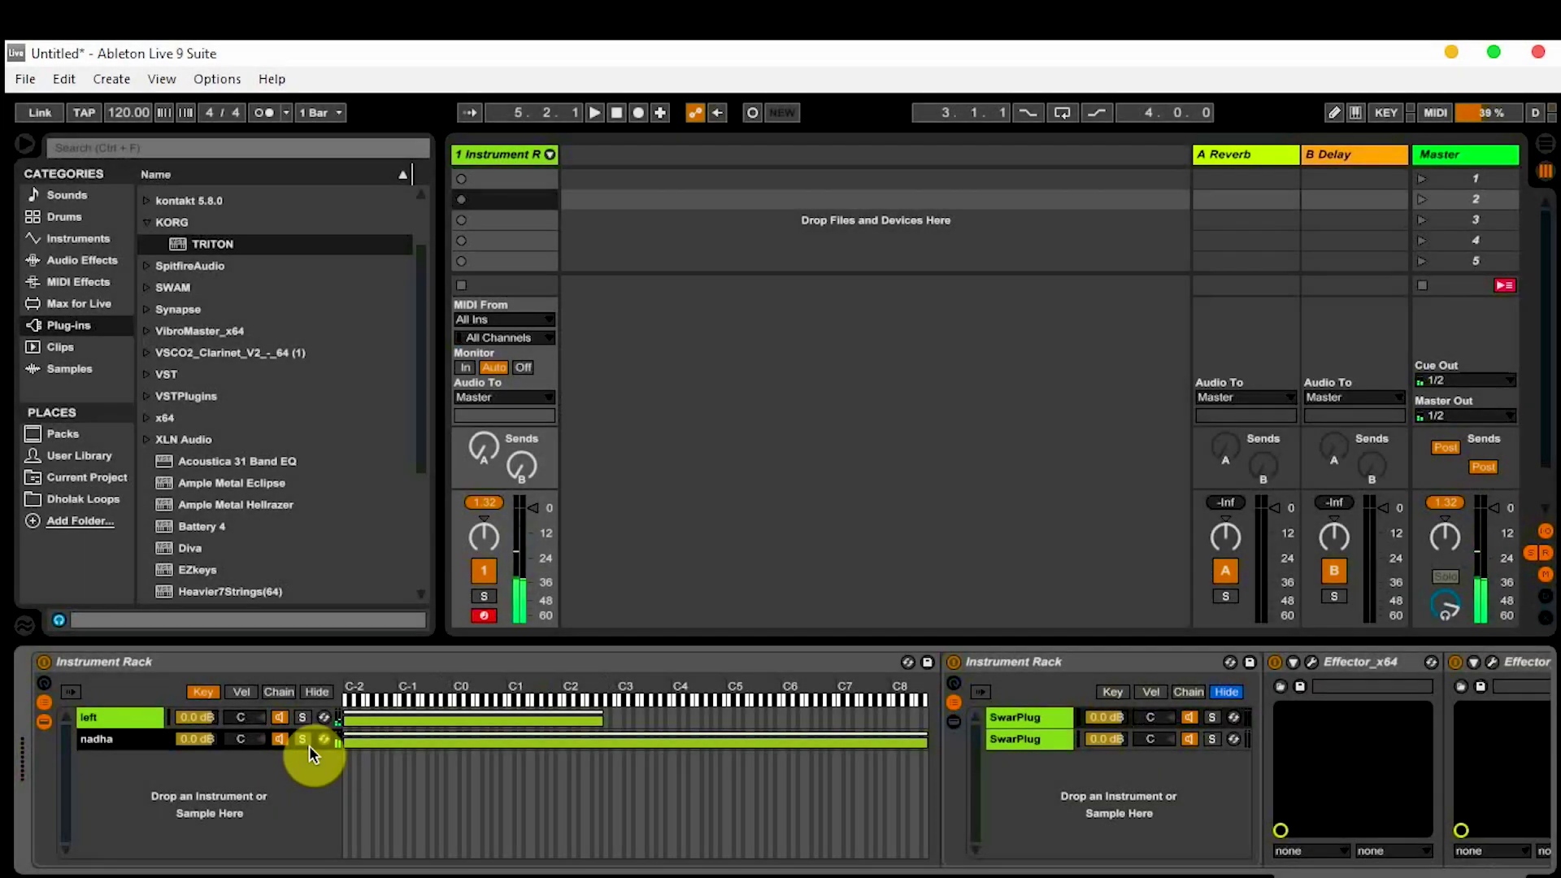
pyautogui.click(301, 718)
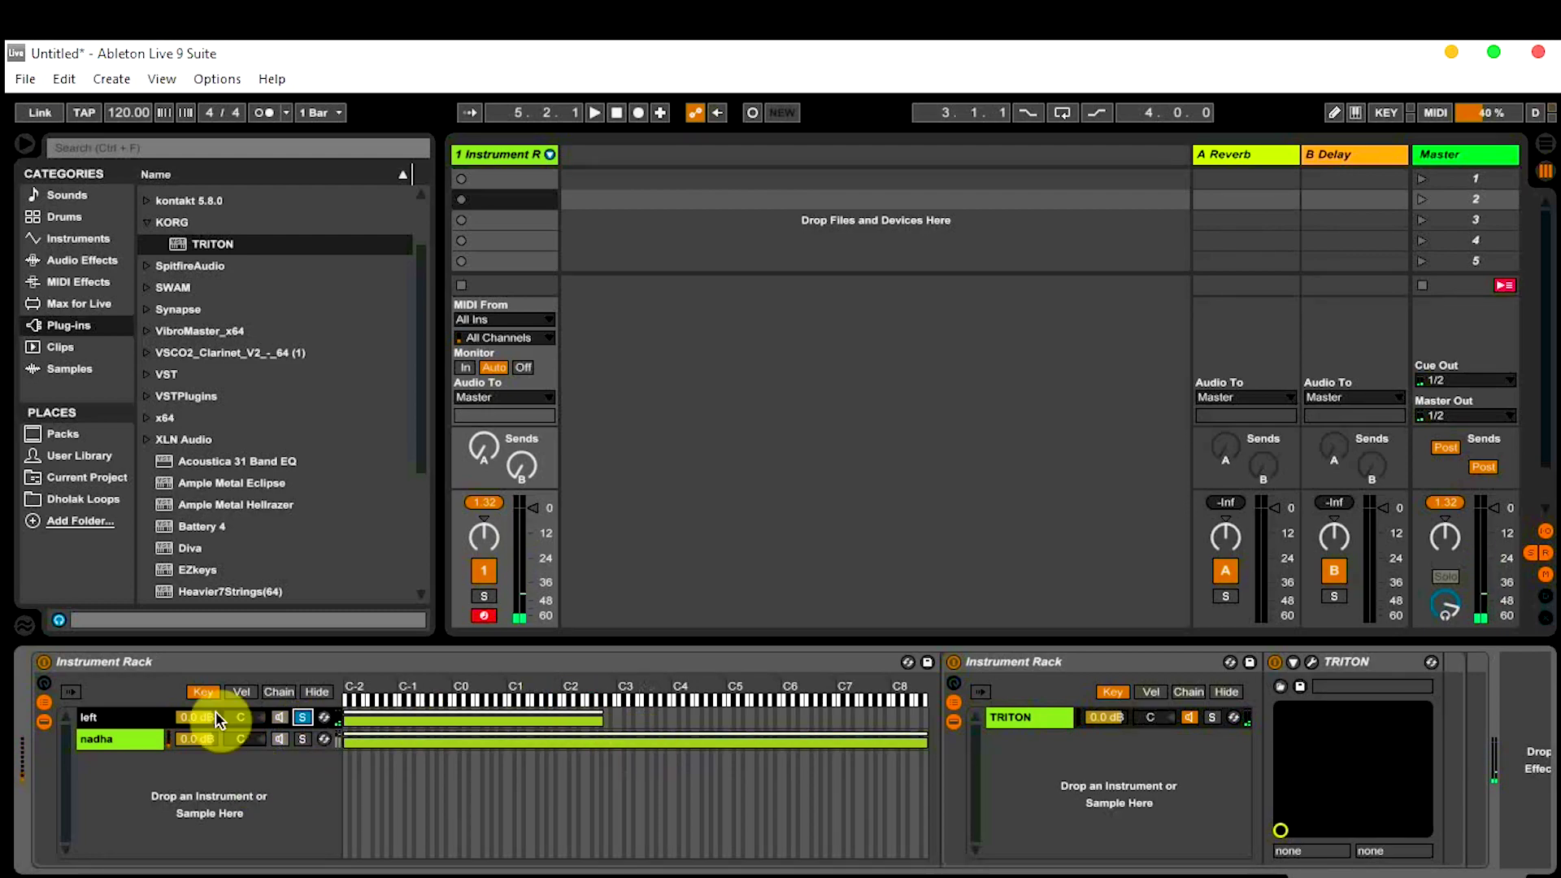
pyautogui.click(302, 717)
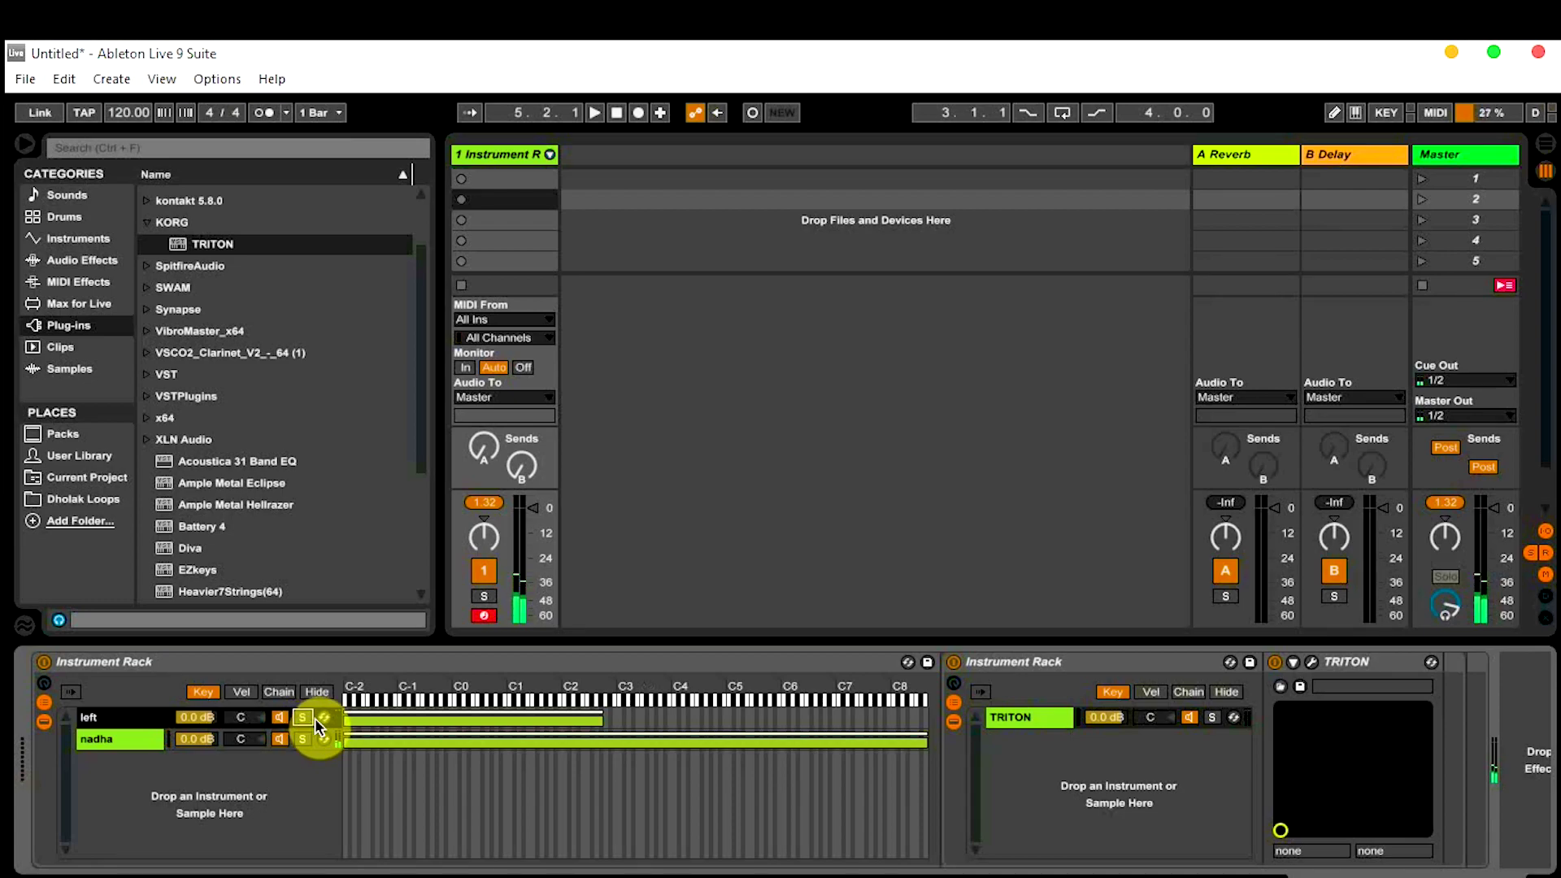
pyautogui.moveTo(345, 741); pyautogui.dragTo(601, 809)
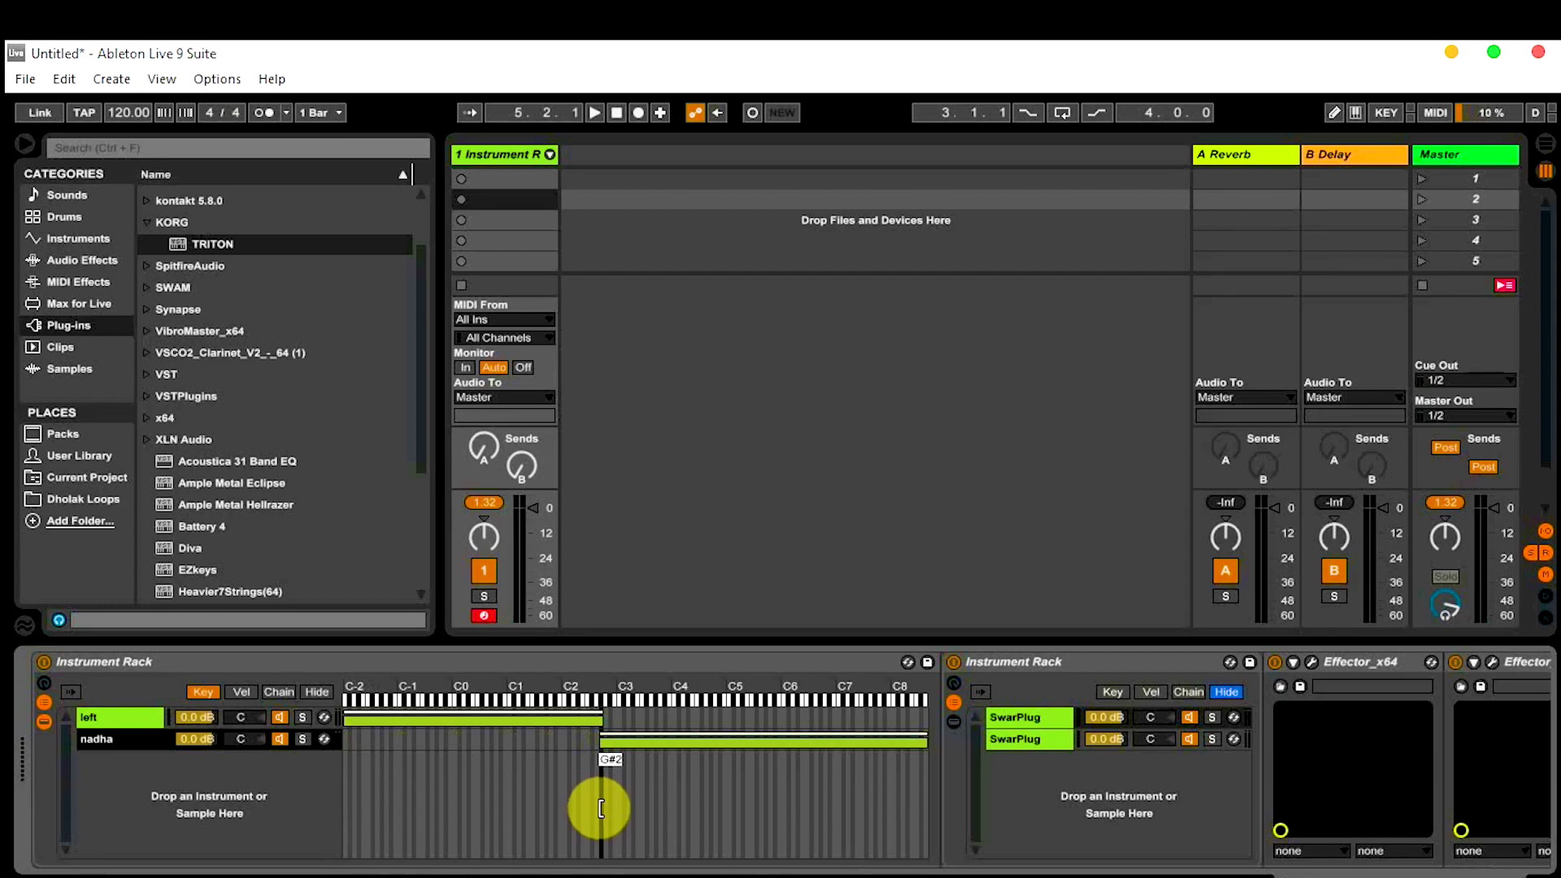
pyautogui.moveTo(601, 809); pyautogui.dragTo(603, 808)
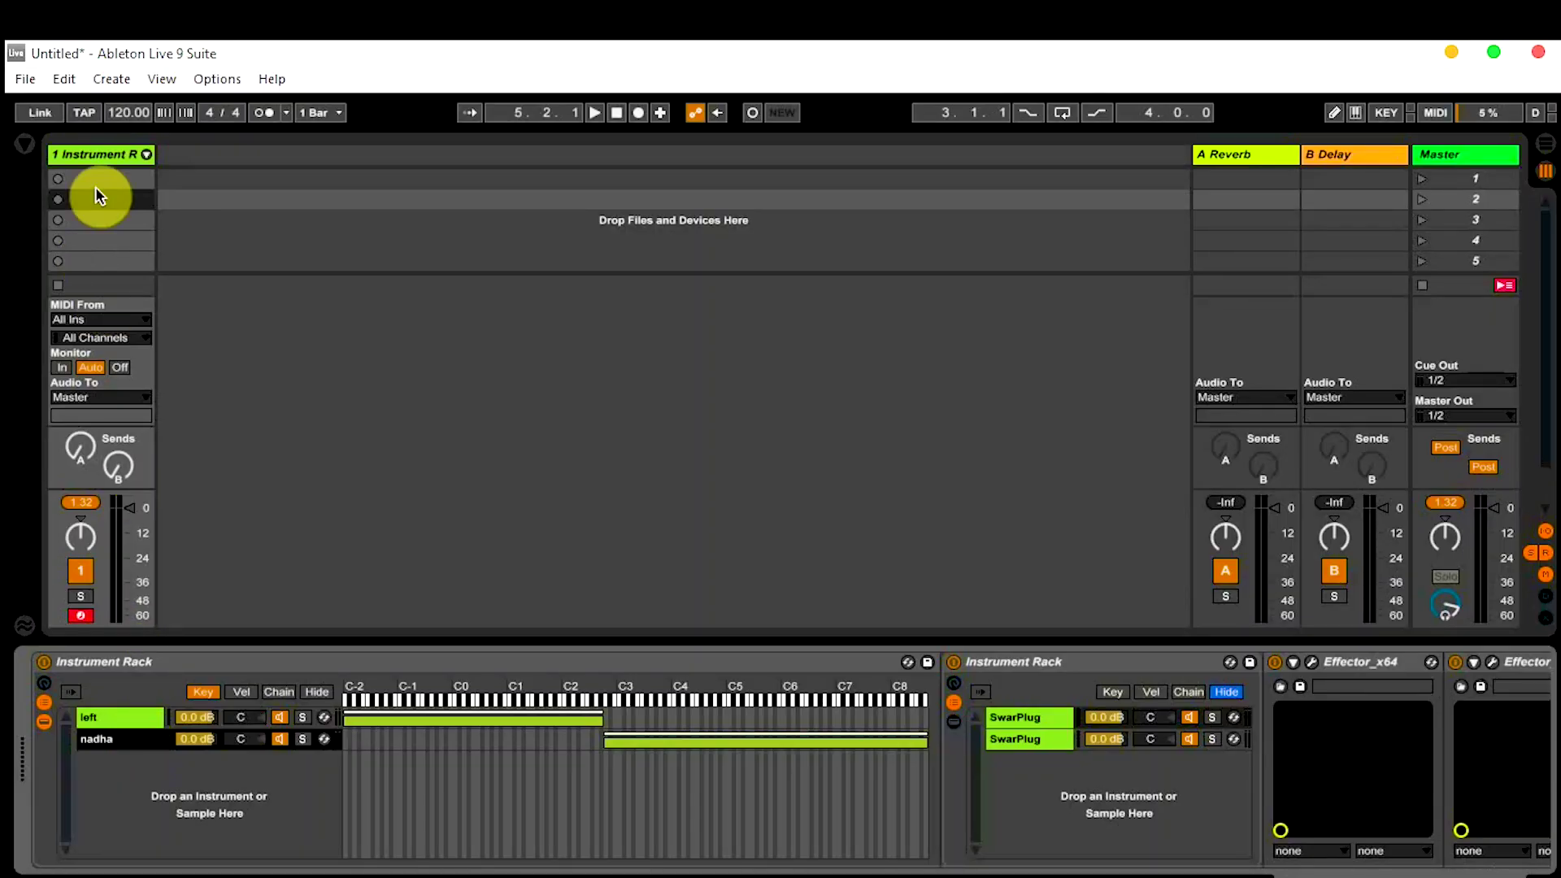
# - Create an empty MIDI clip in the Instrument Rack track's first slot and rename it nadha
pyautogui.click(86, 154)
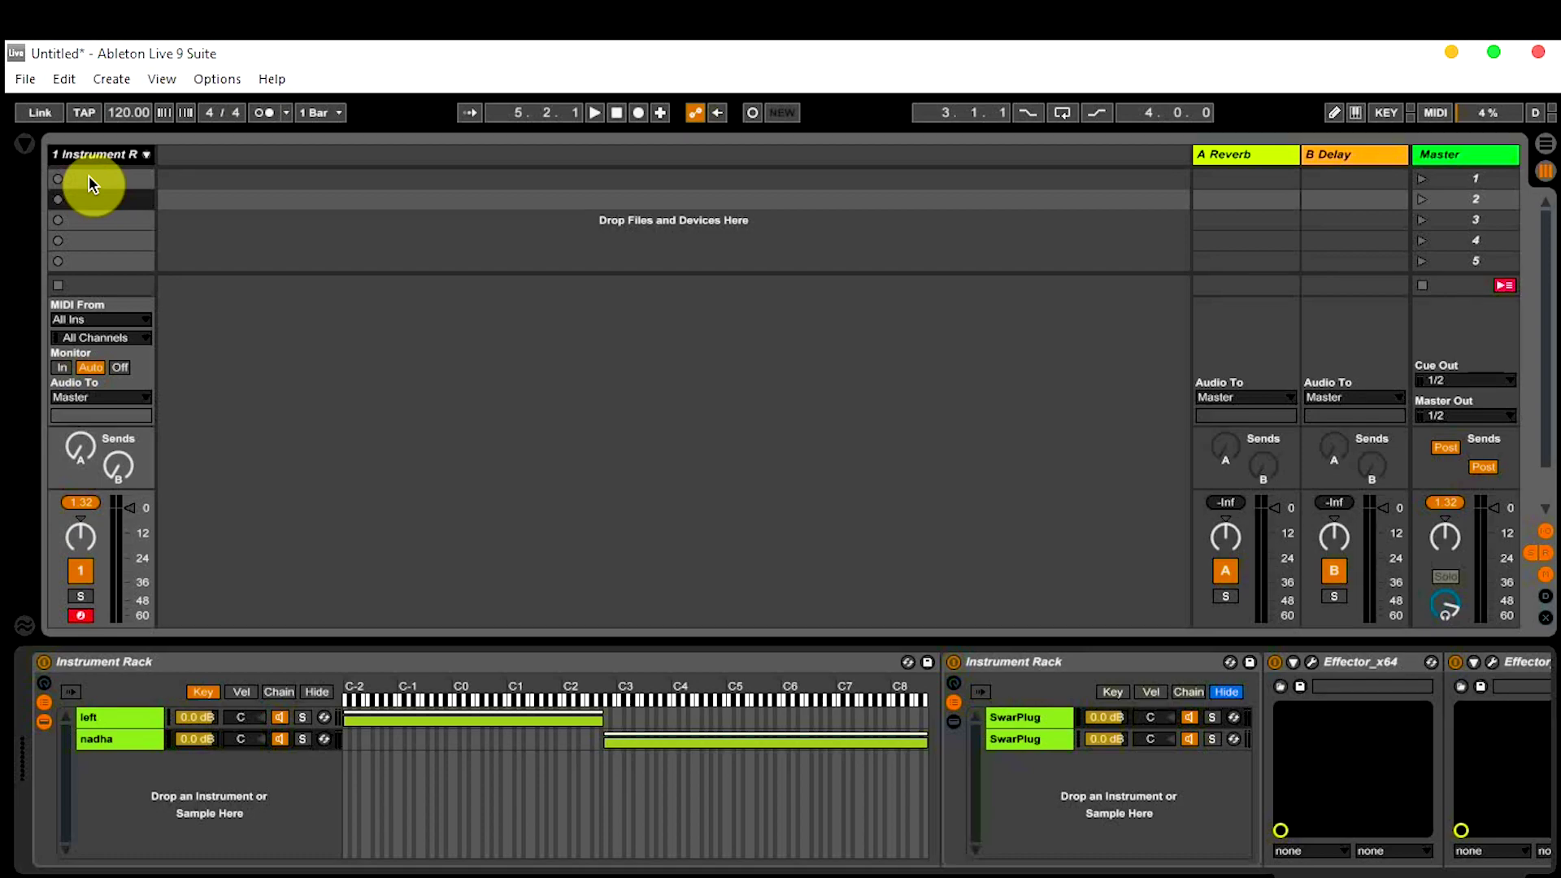
pyautogui.doubleClick(98, 179)
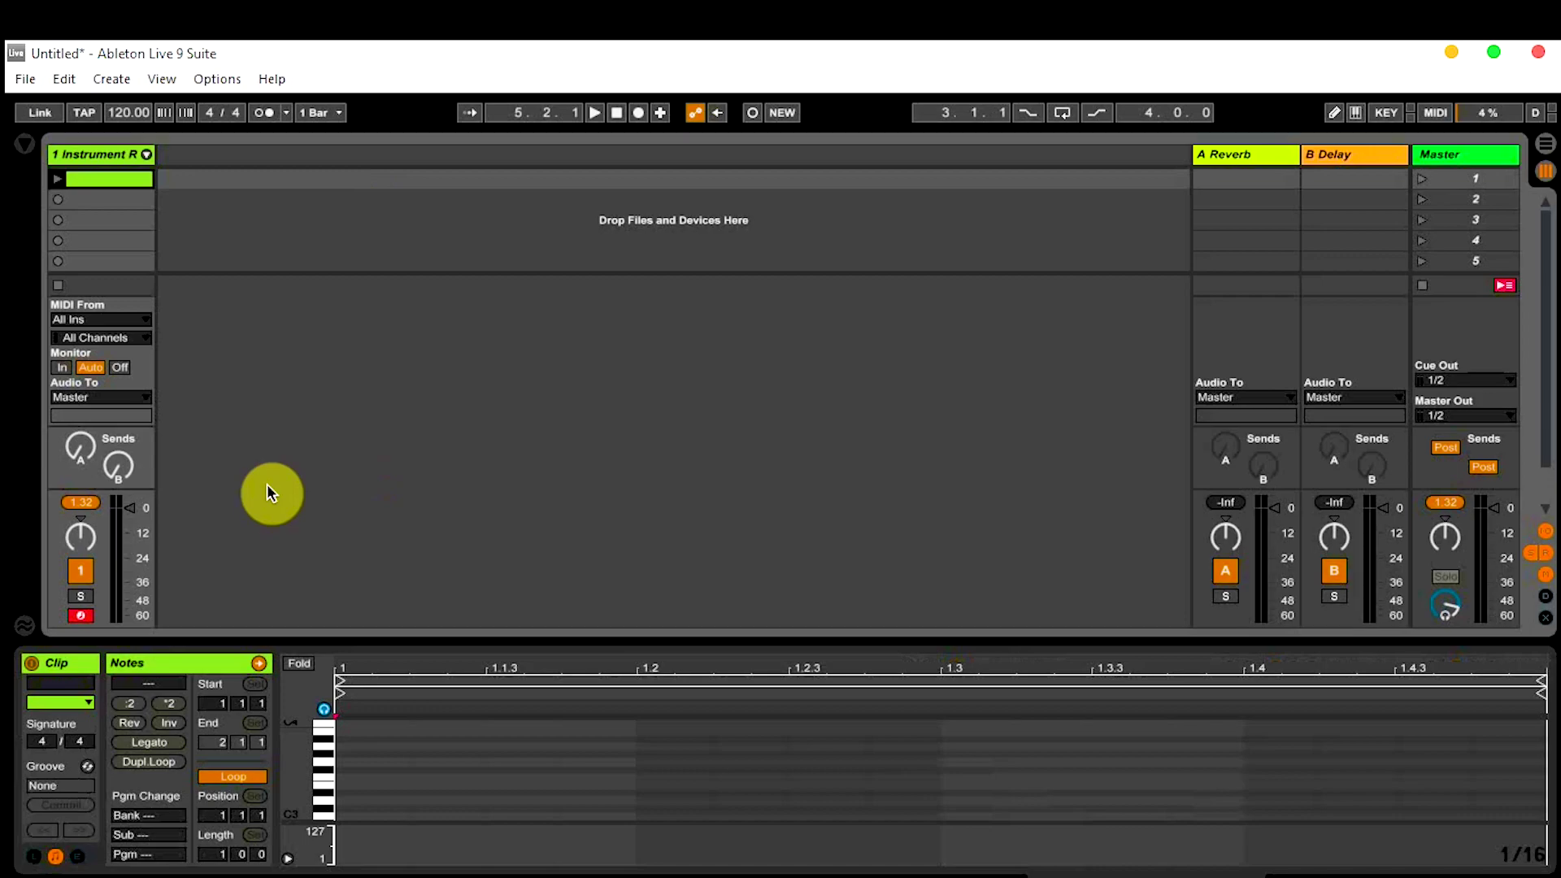
pyautogui.rightClick(115, 178)
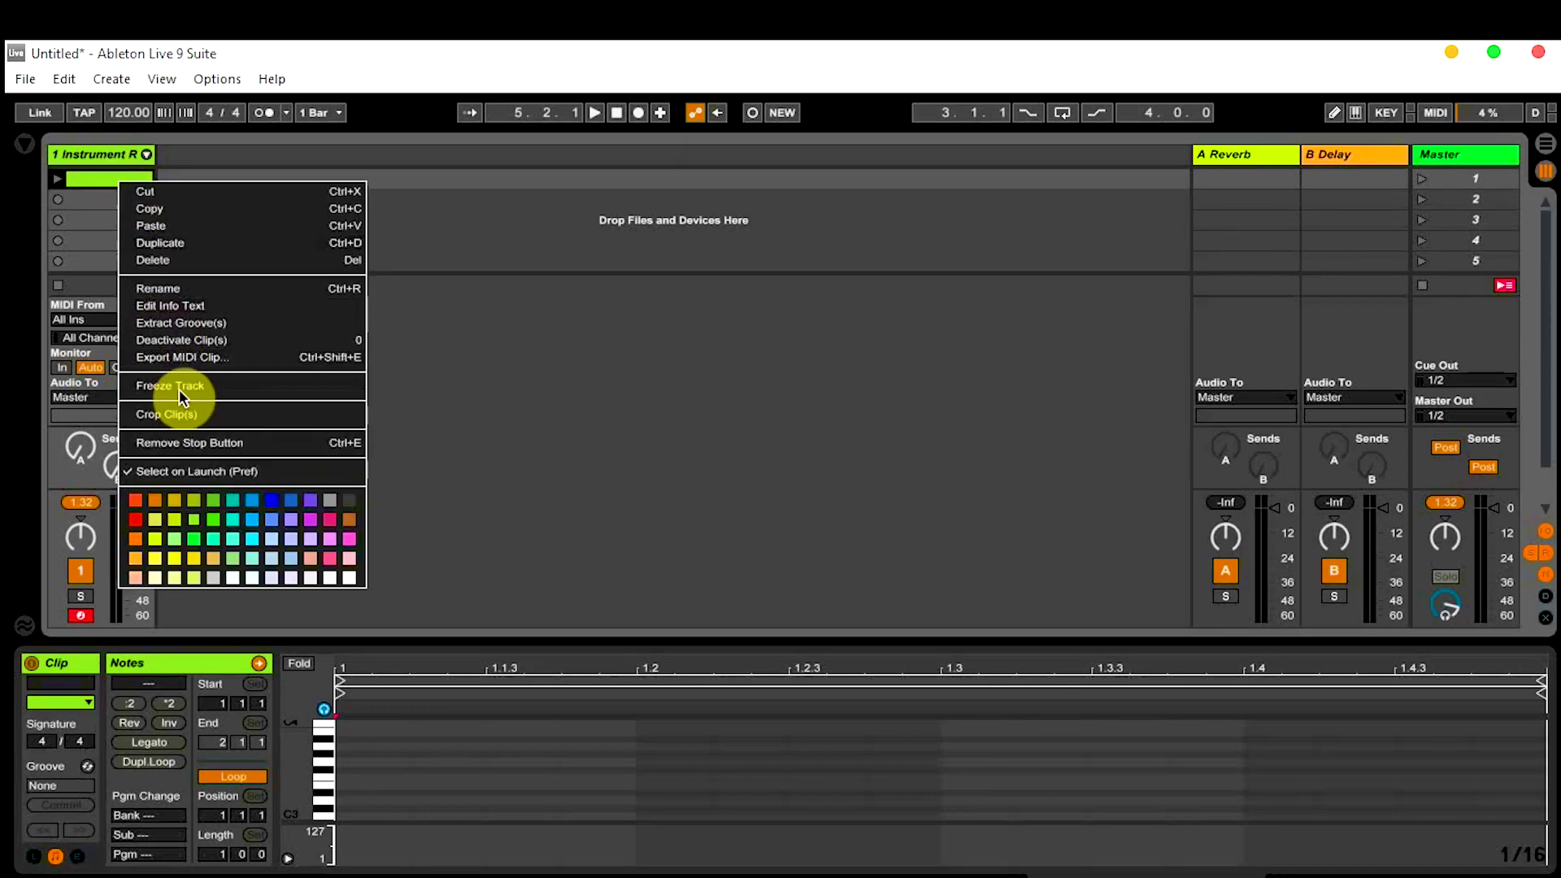
pyautogui.click(168, 291)
pyautogui.write('nadha')
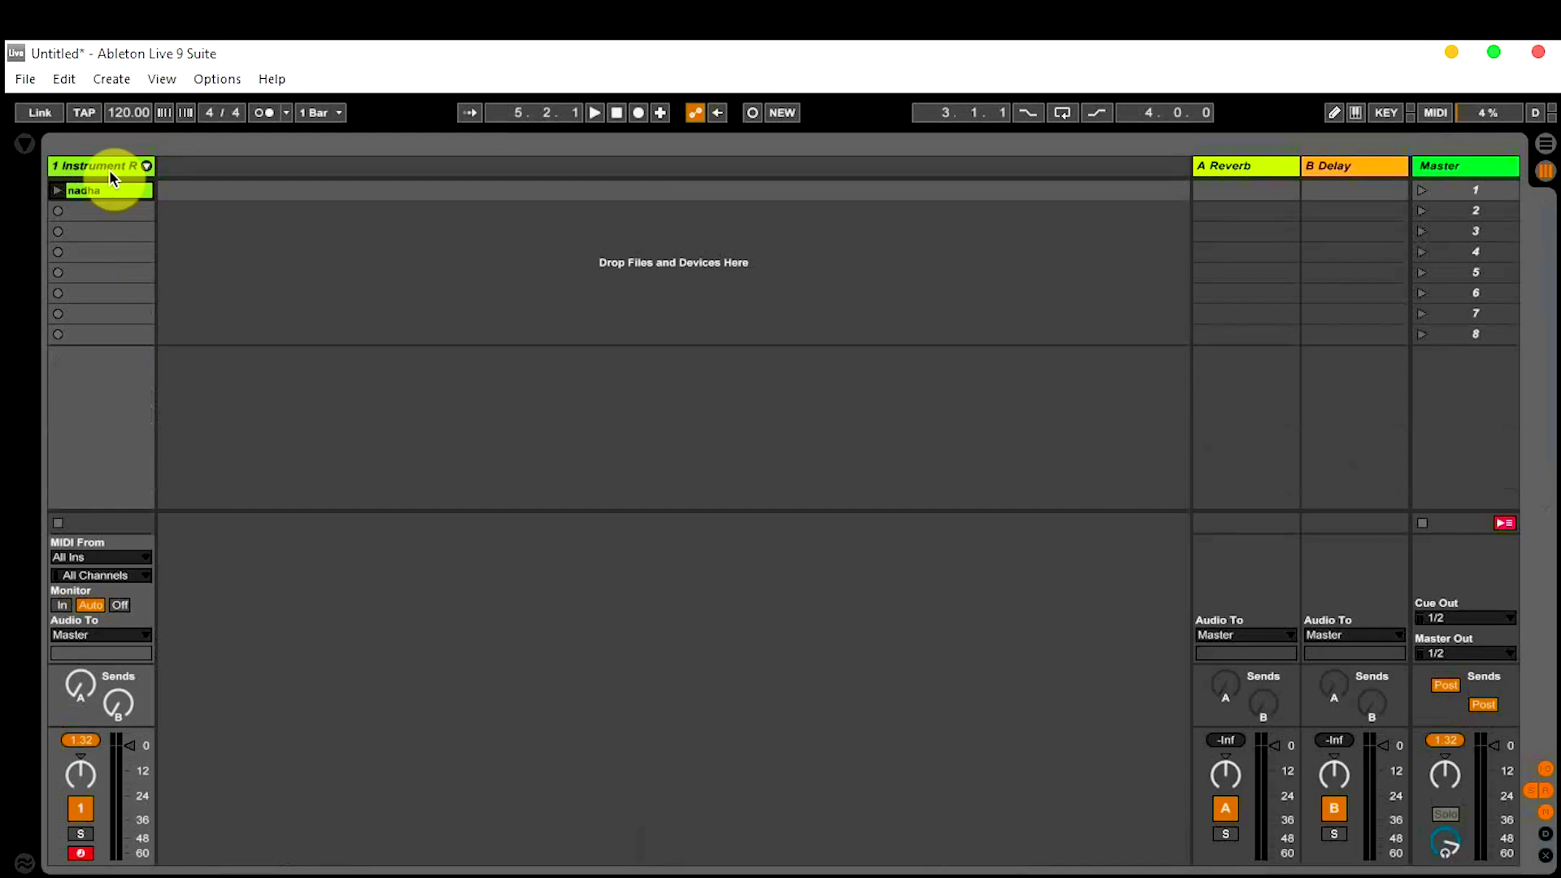
# - Show the Info View and set the first rack's chain zones, extending left to 31 and moving nadha to 1
pyautogui.click(24, 861)
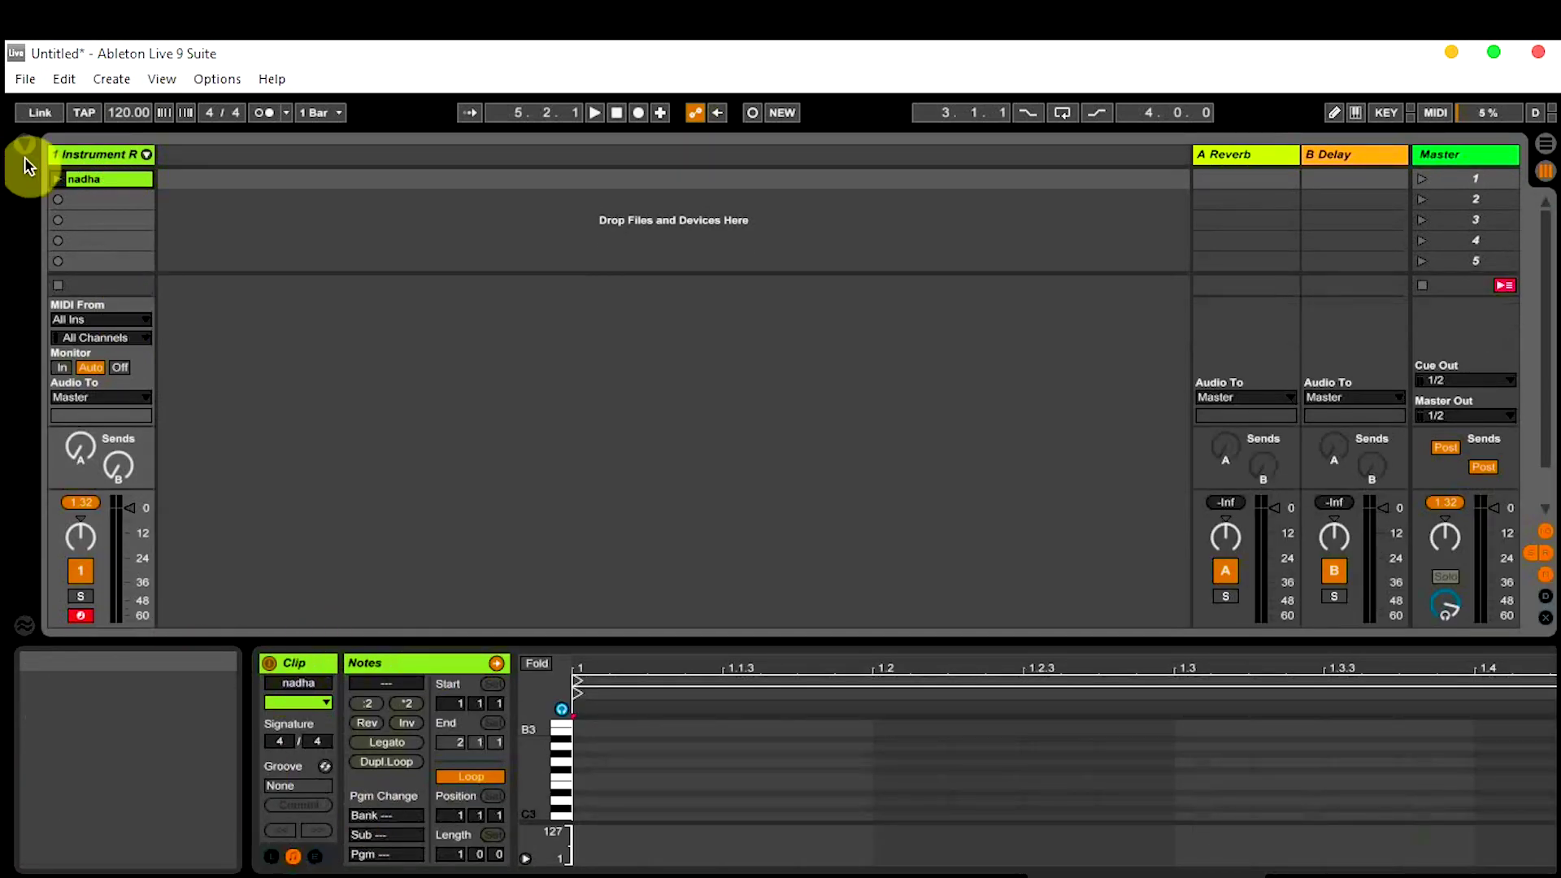
pyautogui.doubleClick(83, 156)
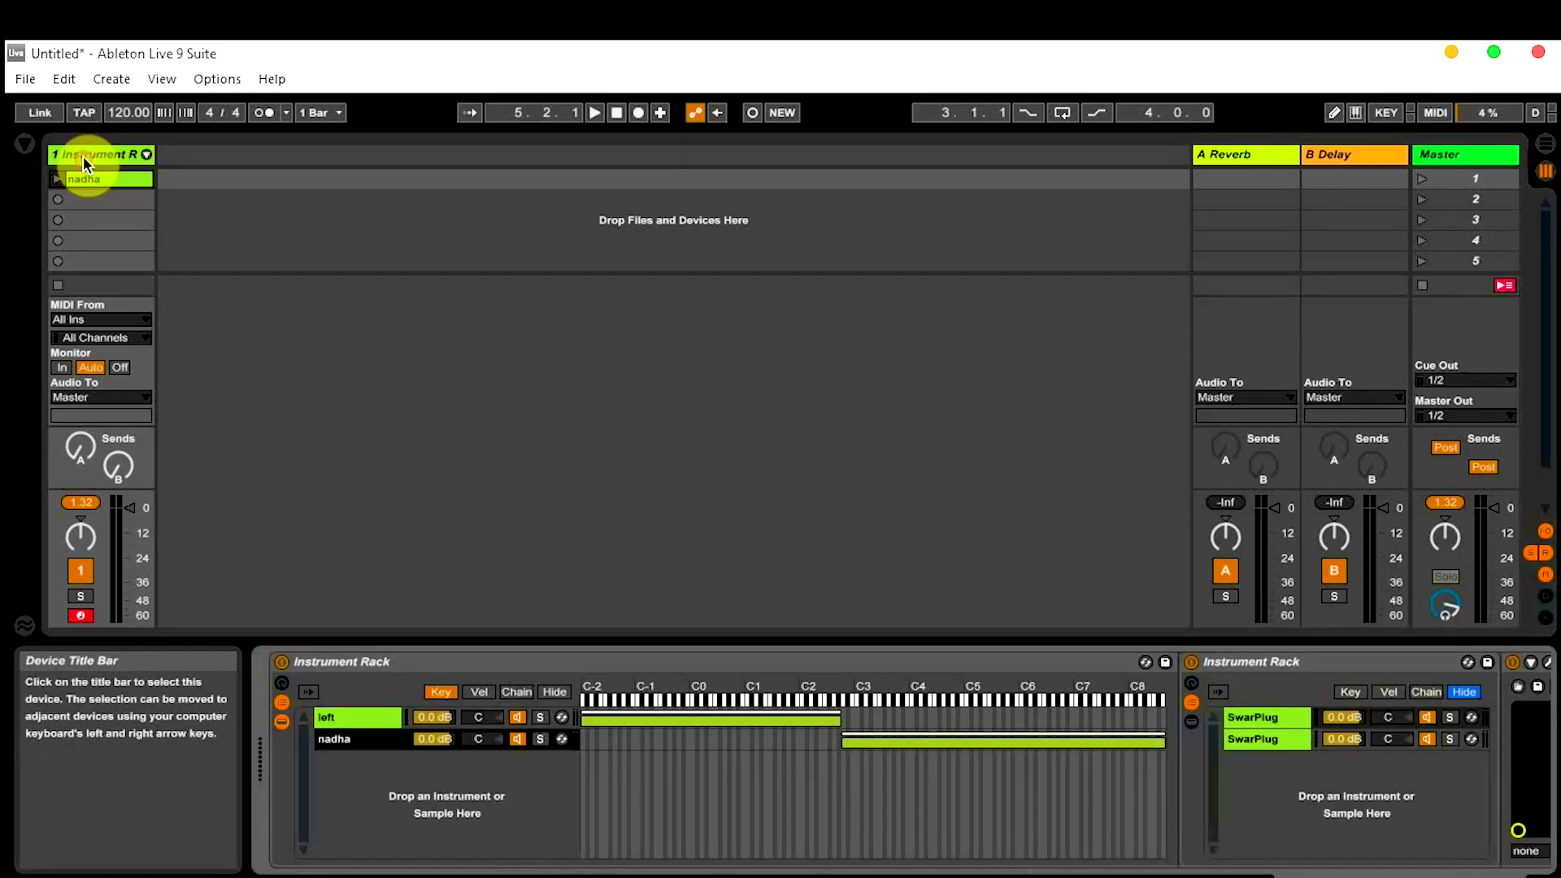
pyautogui.click(553, 694)
pyautogui.click(443, 694)
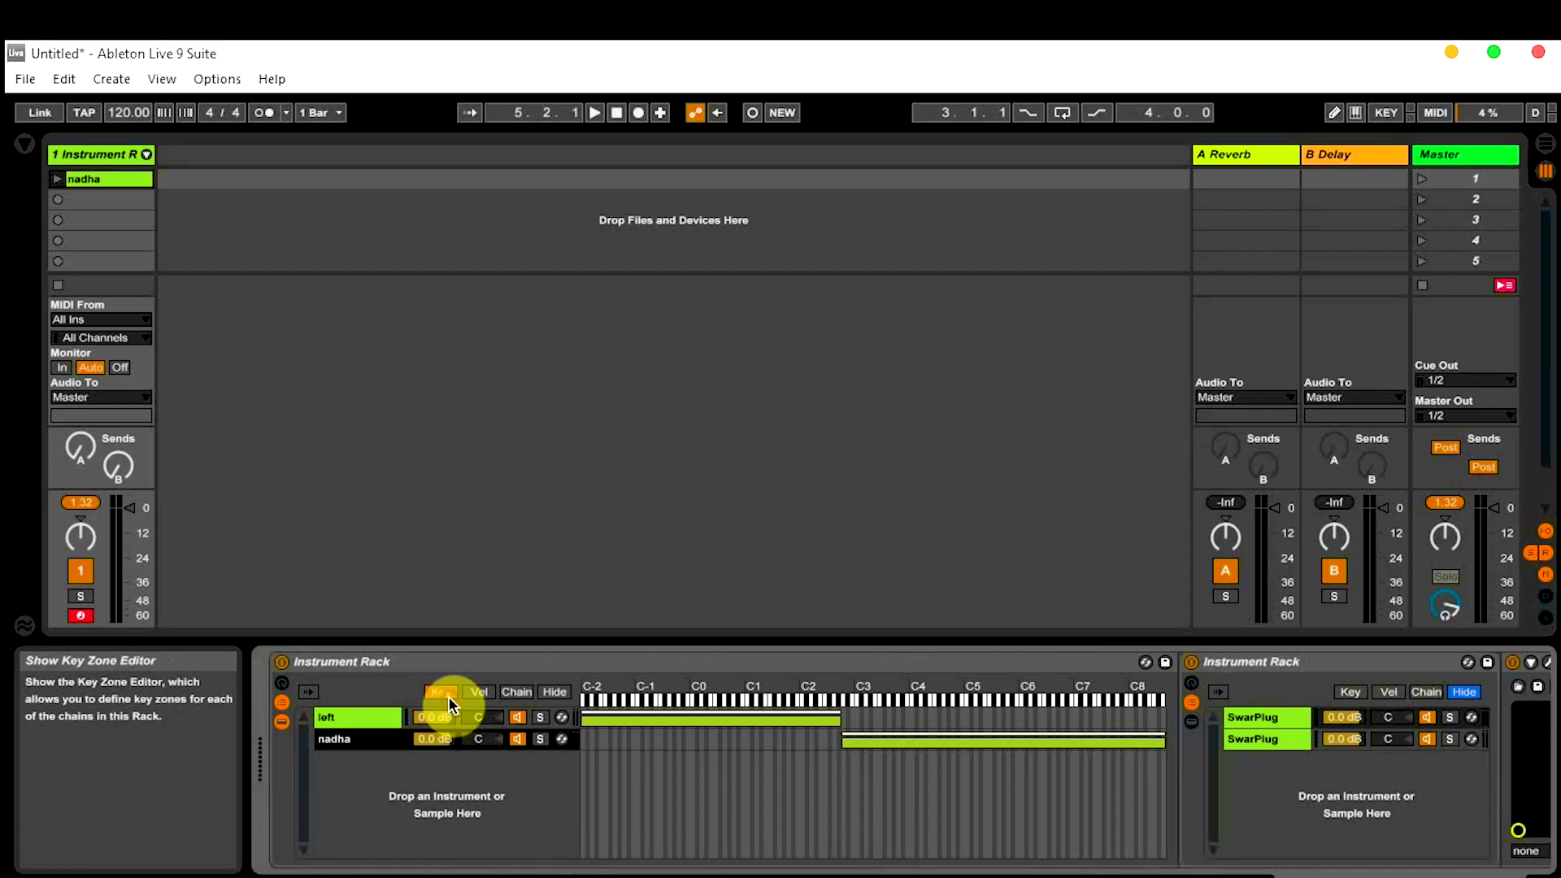
pyautogui.click(481, 692)
pyautogui.click(515, 692)
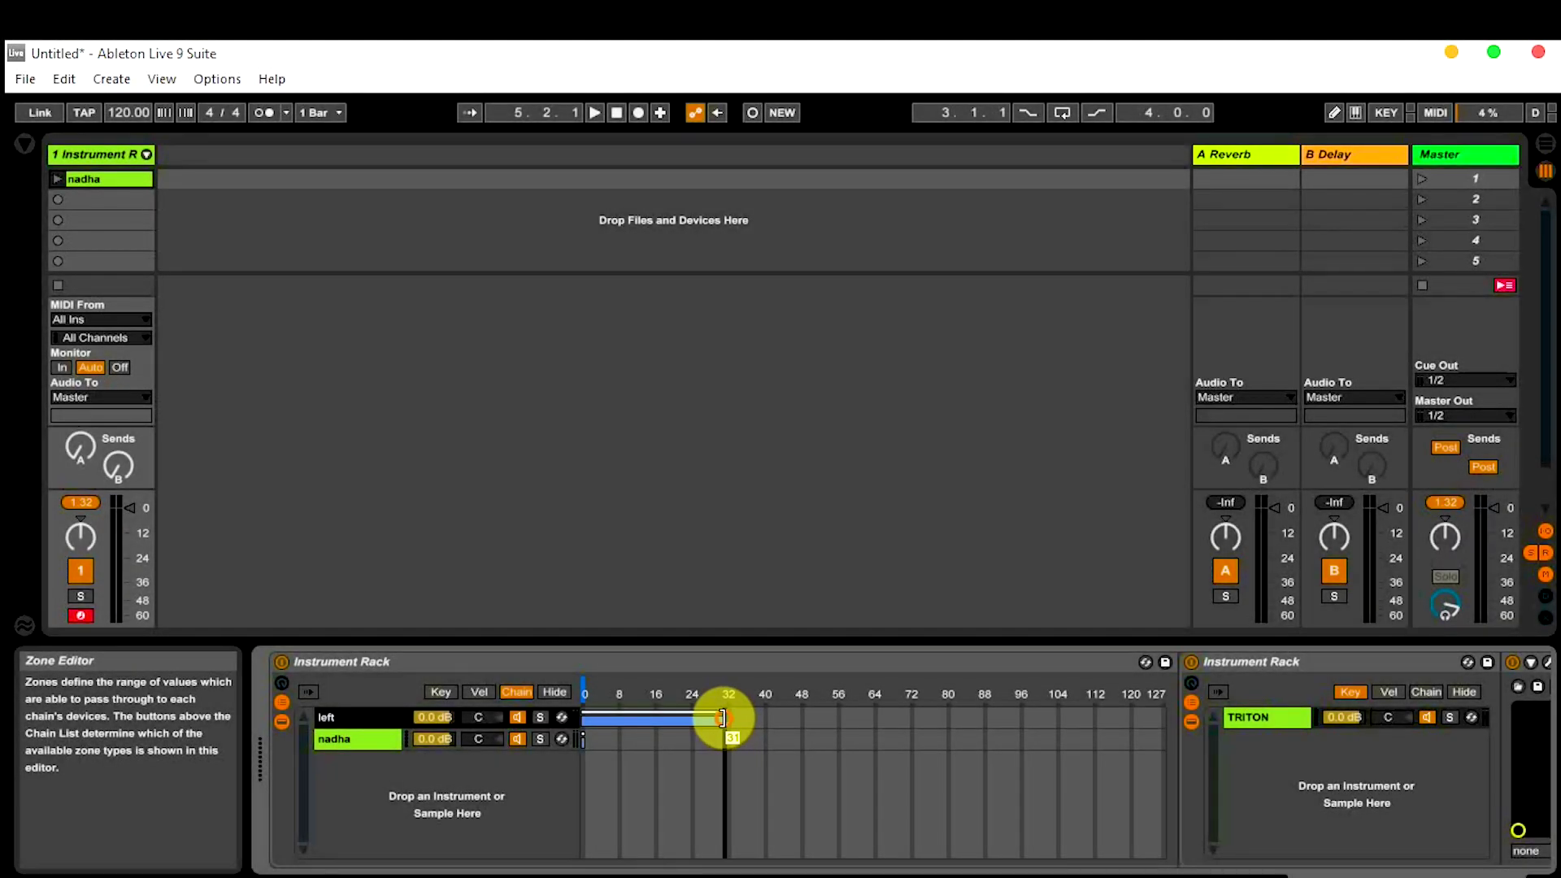
pyautogui.click(508, 717)
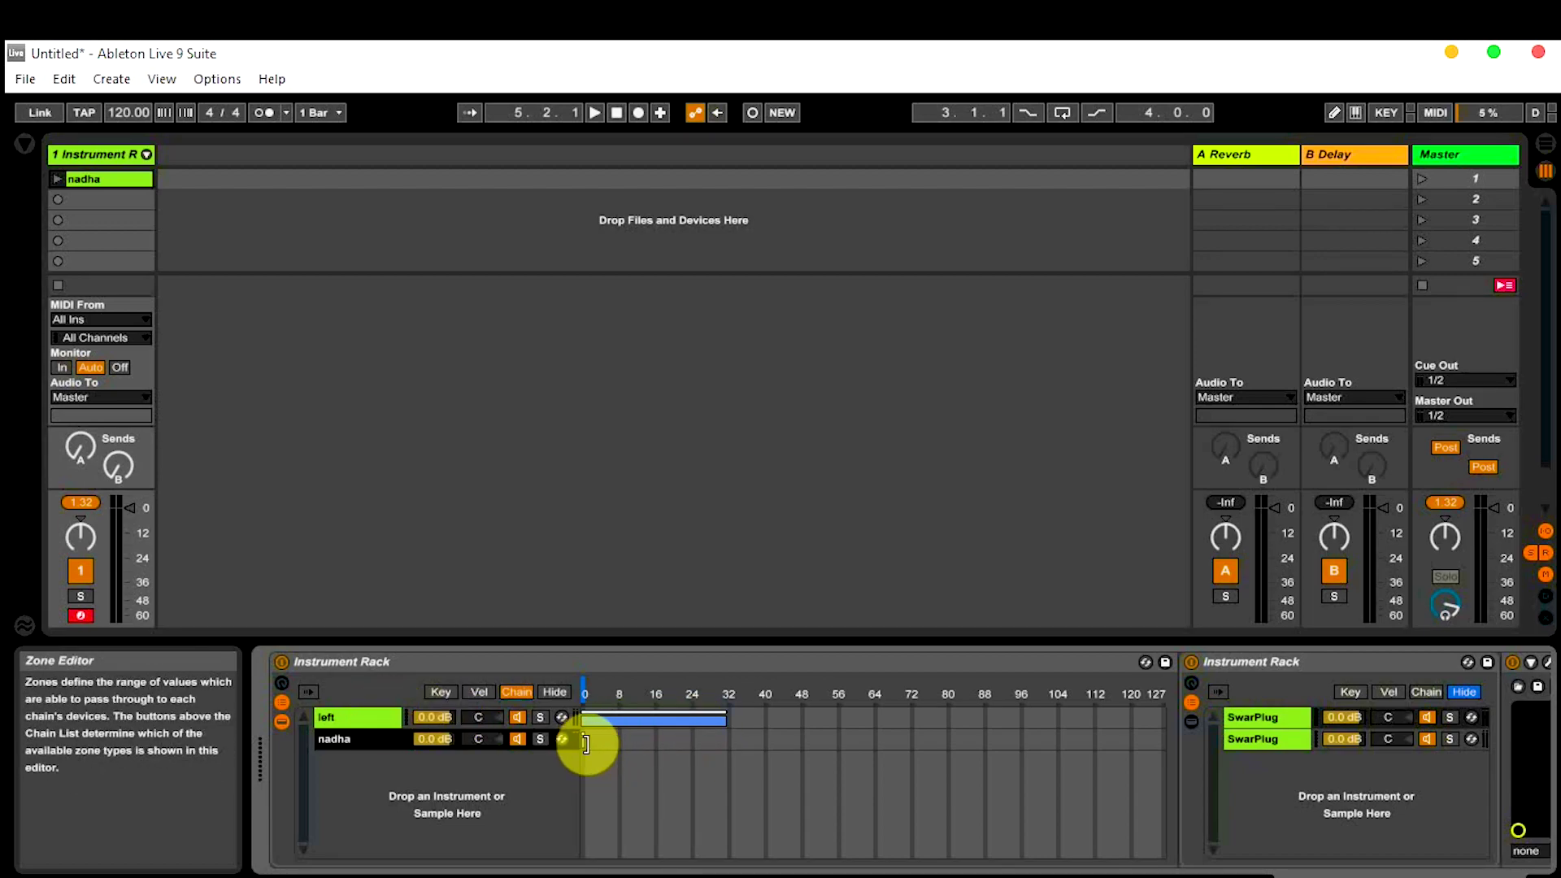
pyautogui.moveTo(586, 741); pyautogui.dragTo(594, 743)
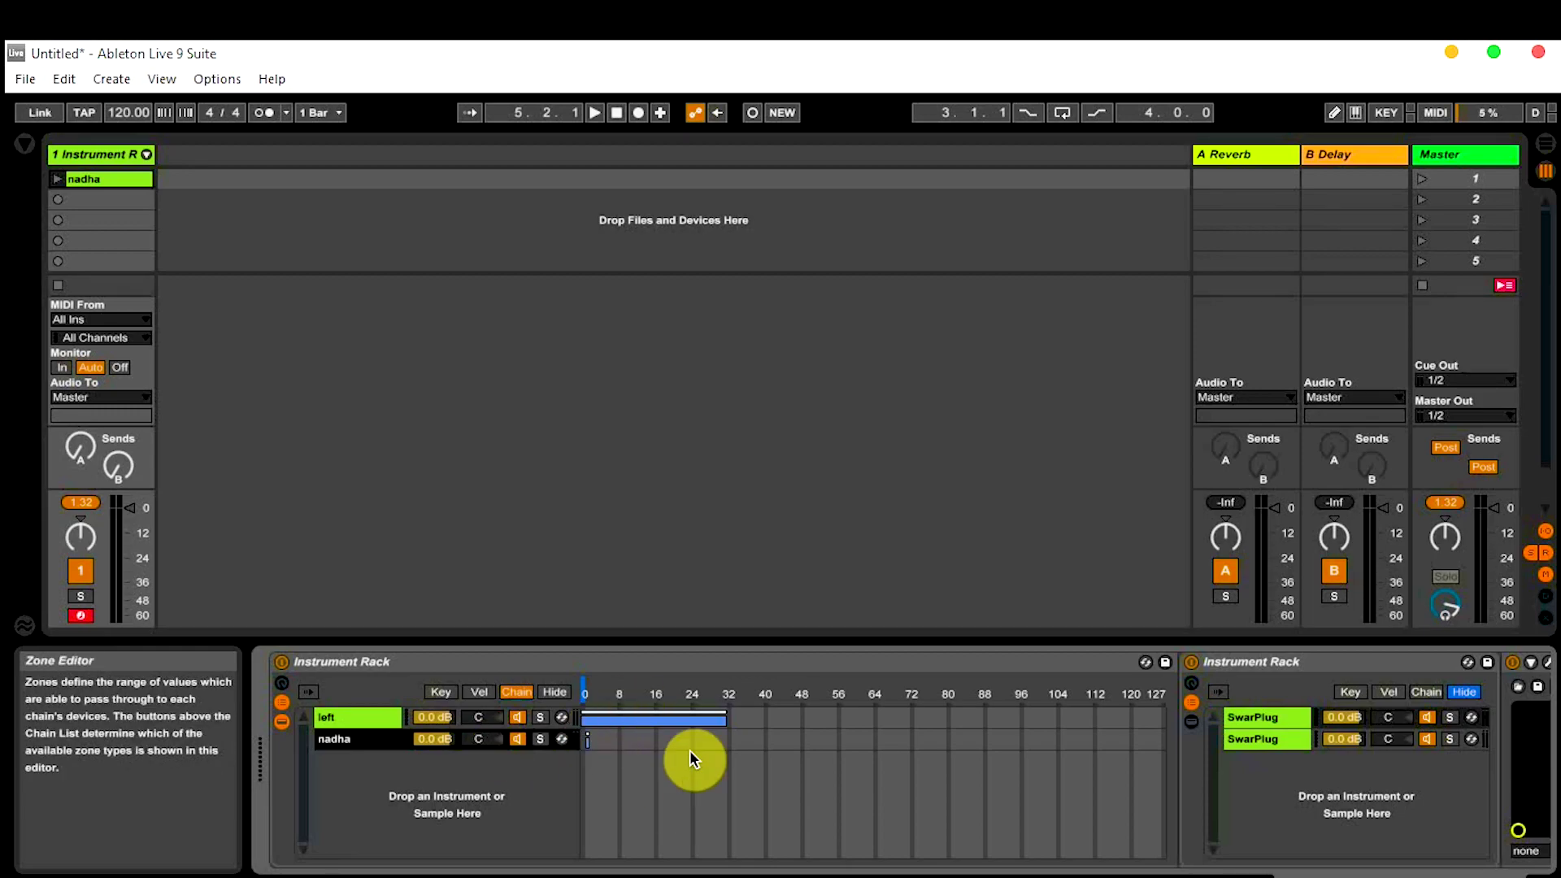
# - In the nadha clip's envelopes, choose the Instrument Rack's Chain Selector and raise its envelope to 1 across the whole clip
pyautogui.click(118, 180)
pyautogui.doubleClick(119, 179)
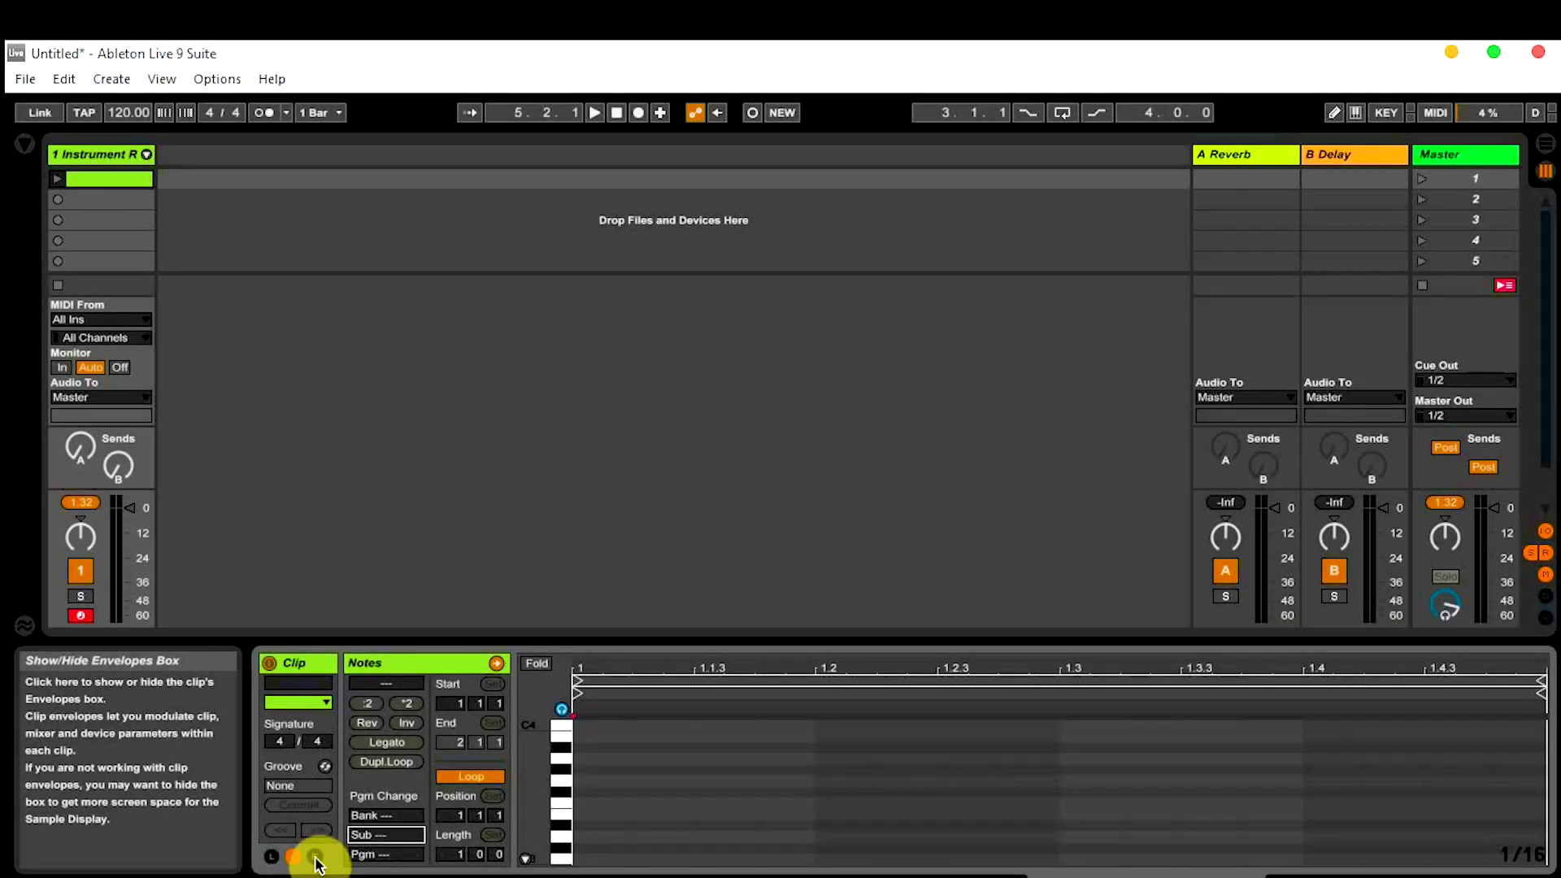
pyautogui.click(314, 856)
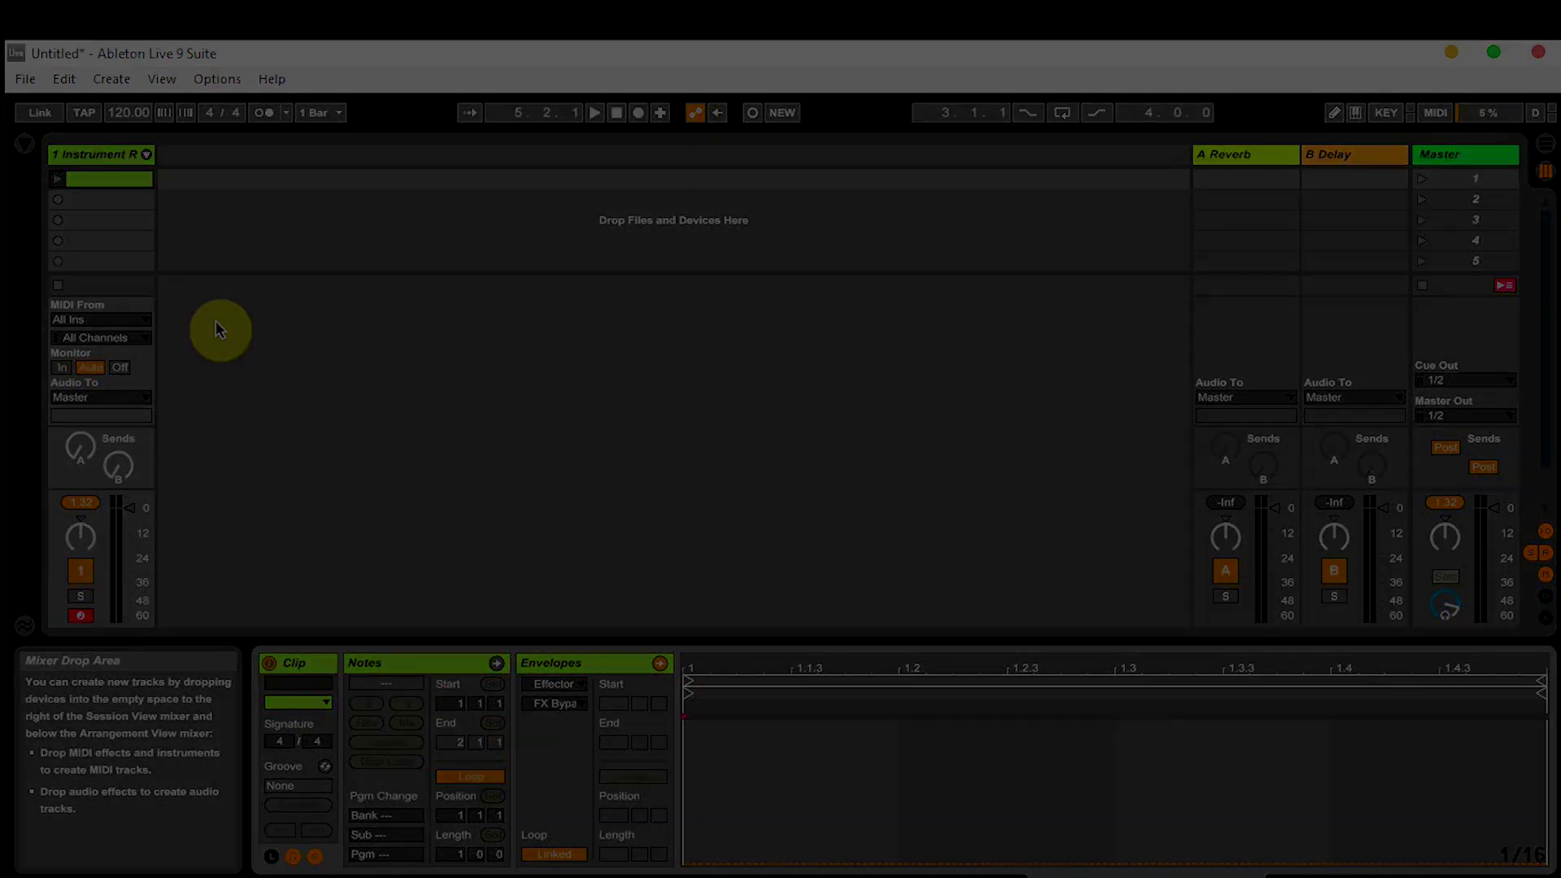
pyautogui.click(557, 683)
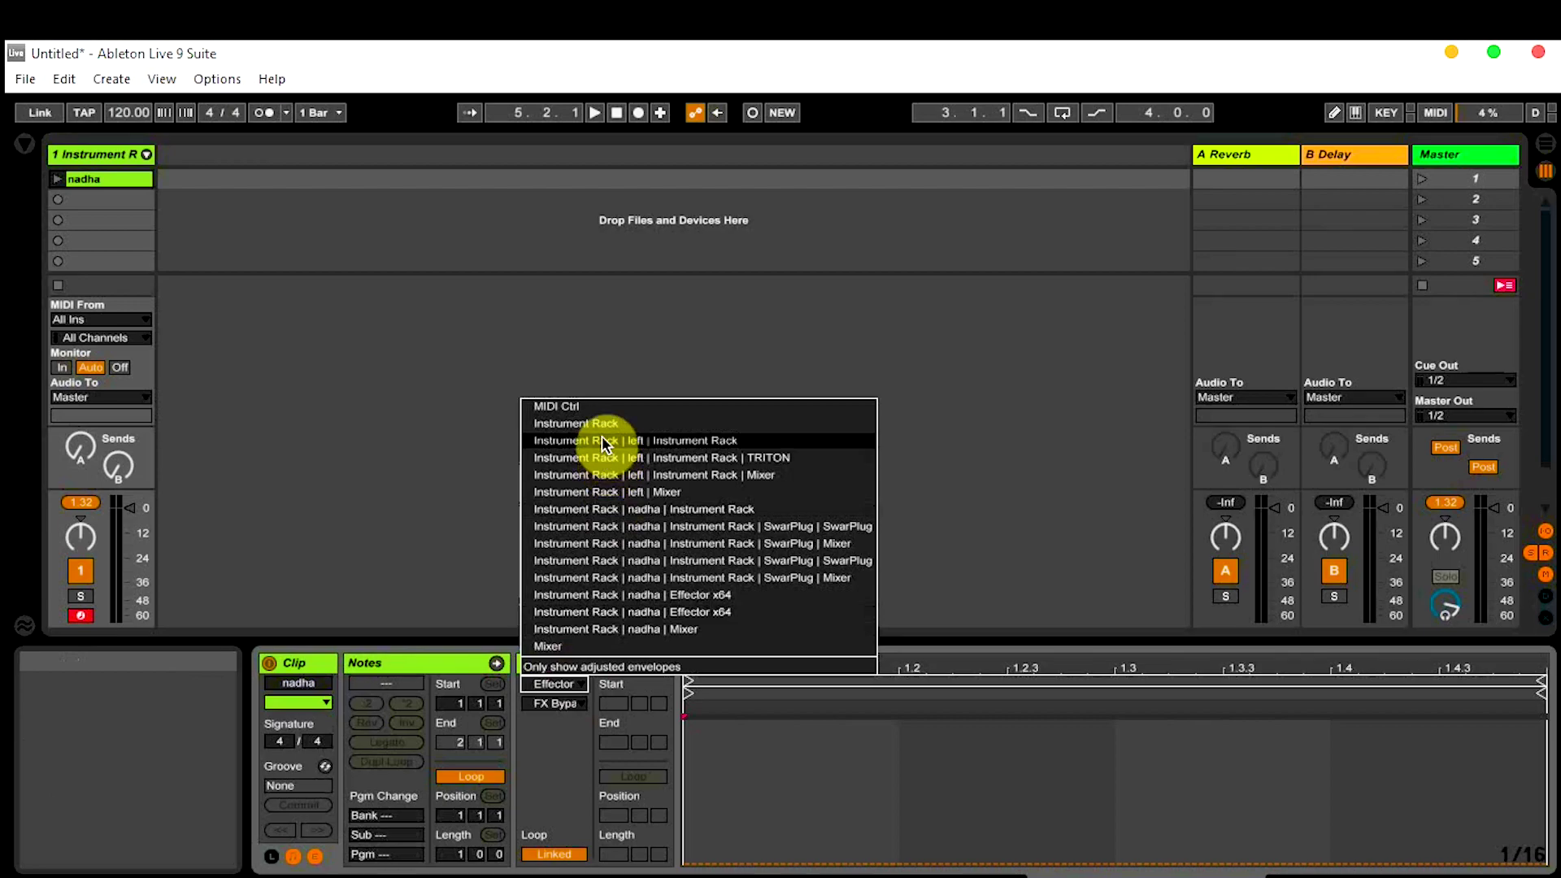
pyautogui.click(599, 452)
pyautogui.click(554, 704)
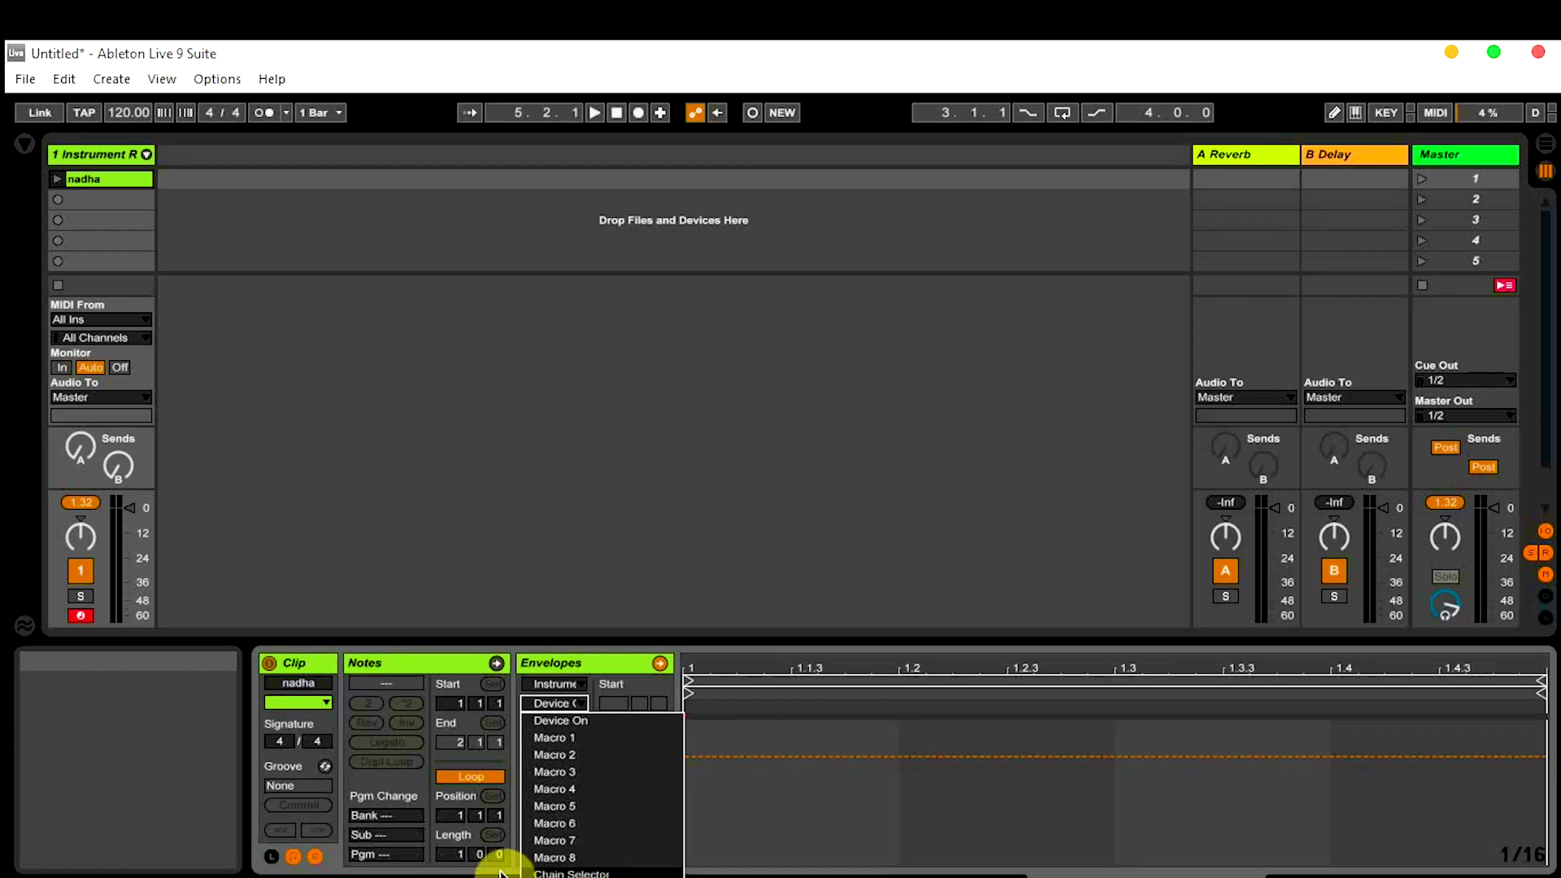
pyautogui.click(591, 873)
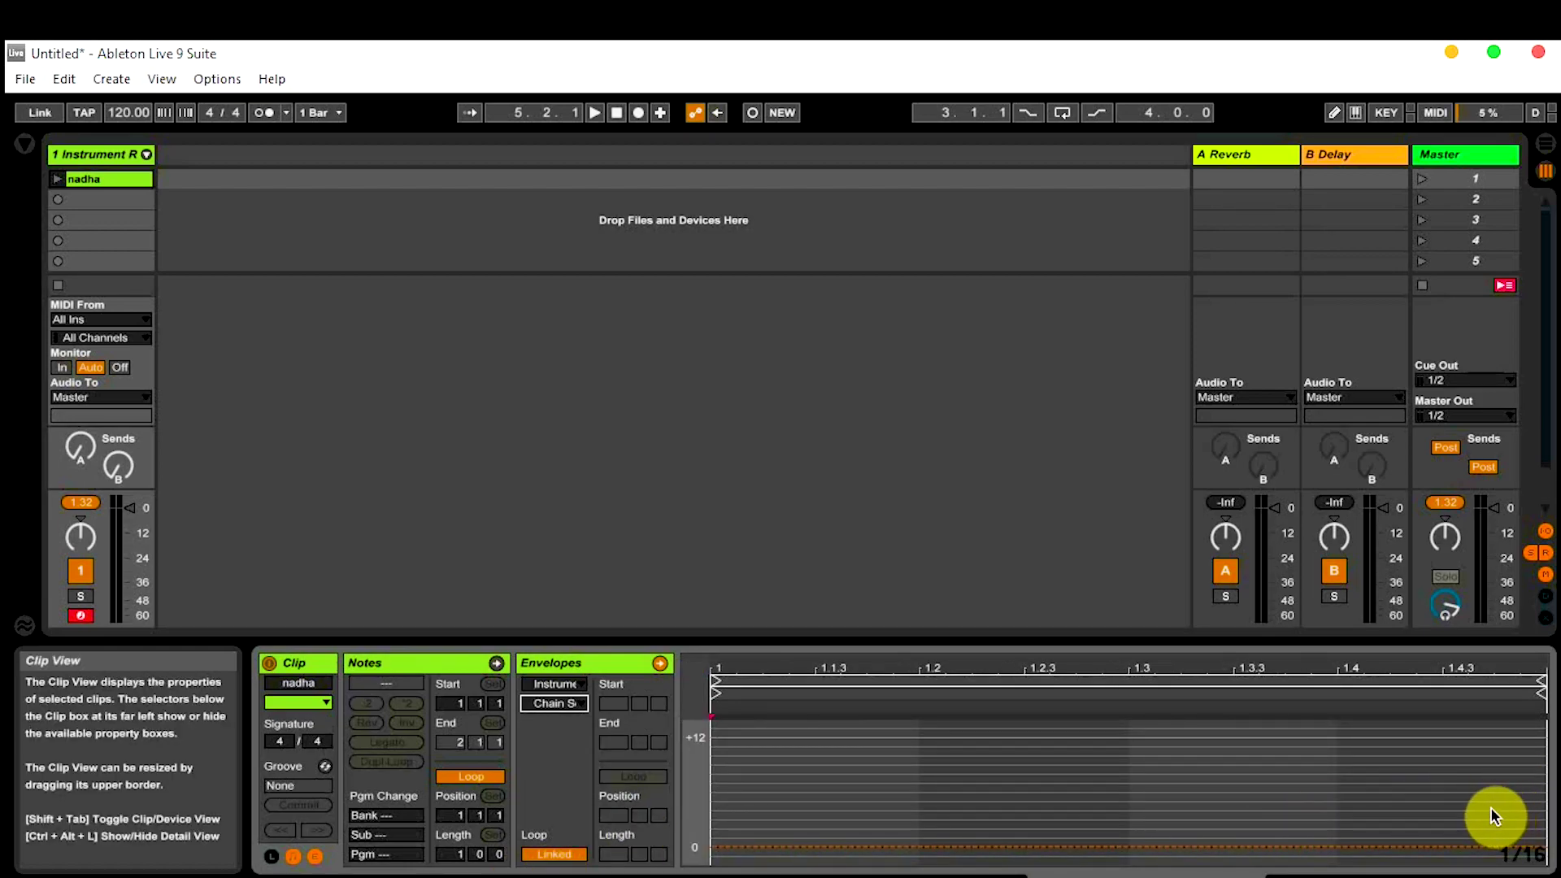
pyautogui.moveTo(716, 853); pyautogui.dragTo(716, 848)
pyautogui.click(716, 848)
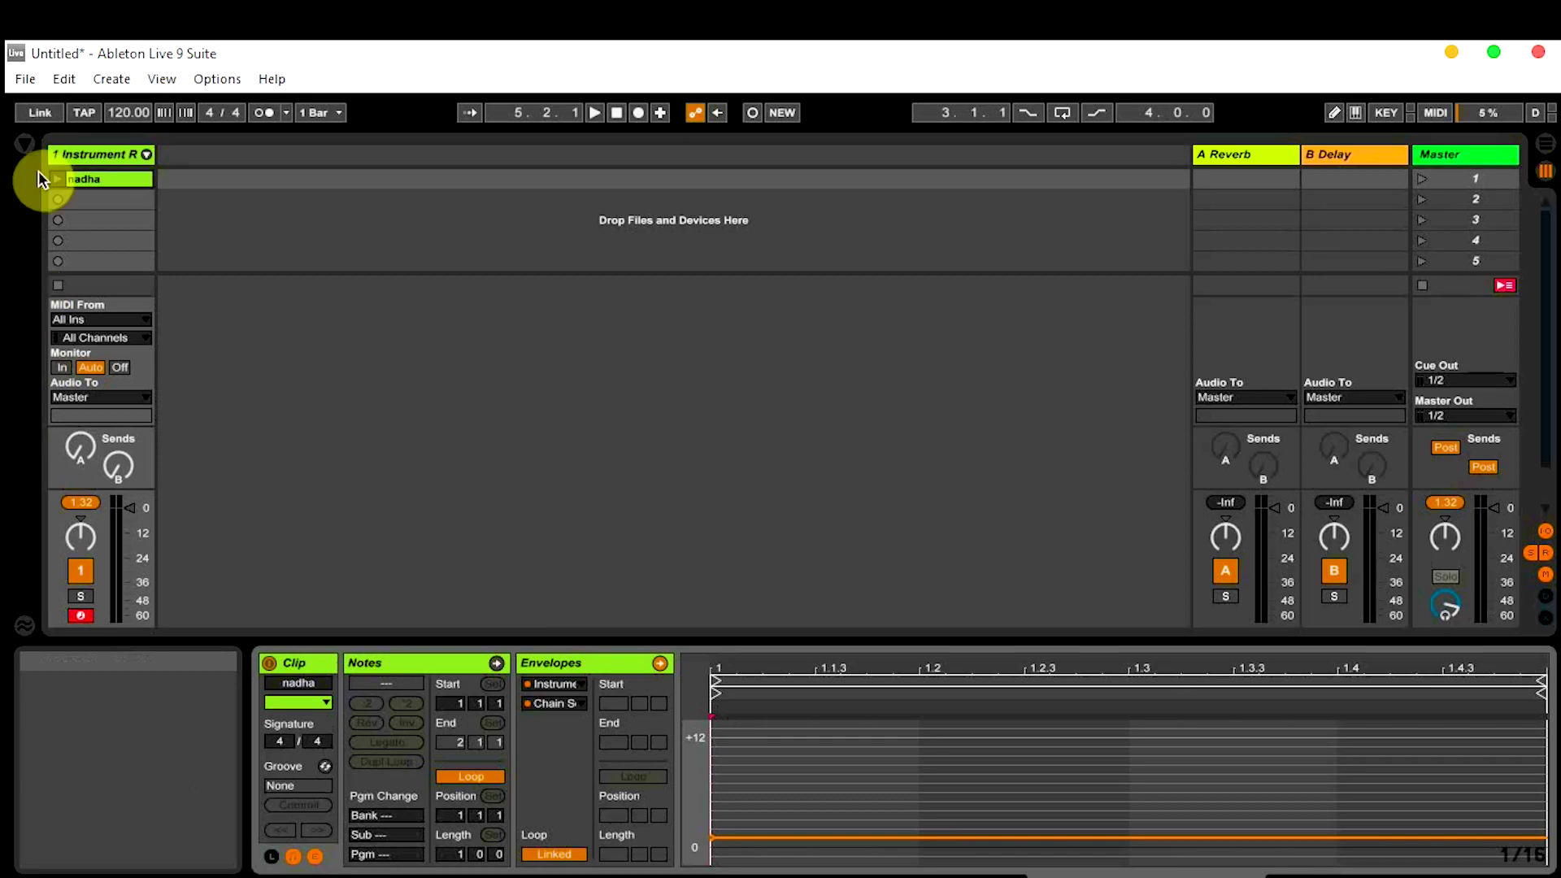
# - Launch the nadha clip and relaunch it while it is playing
pyautogui.rightClick(109, 182)
pyautogui.click(75, 164)
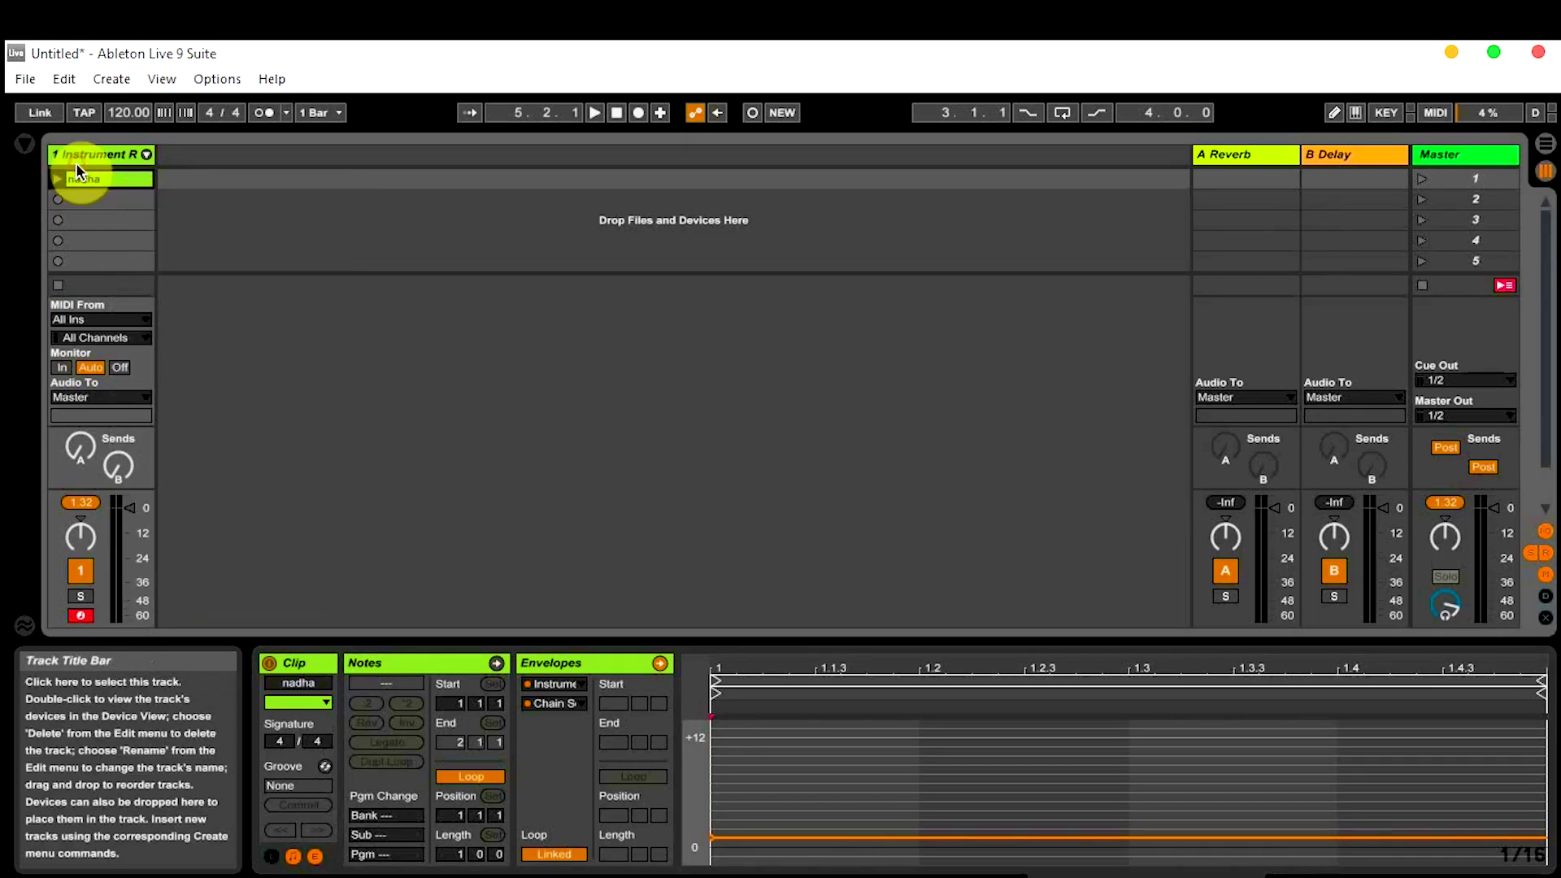
pyautogui.click(60, 183)
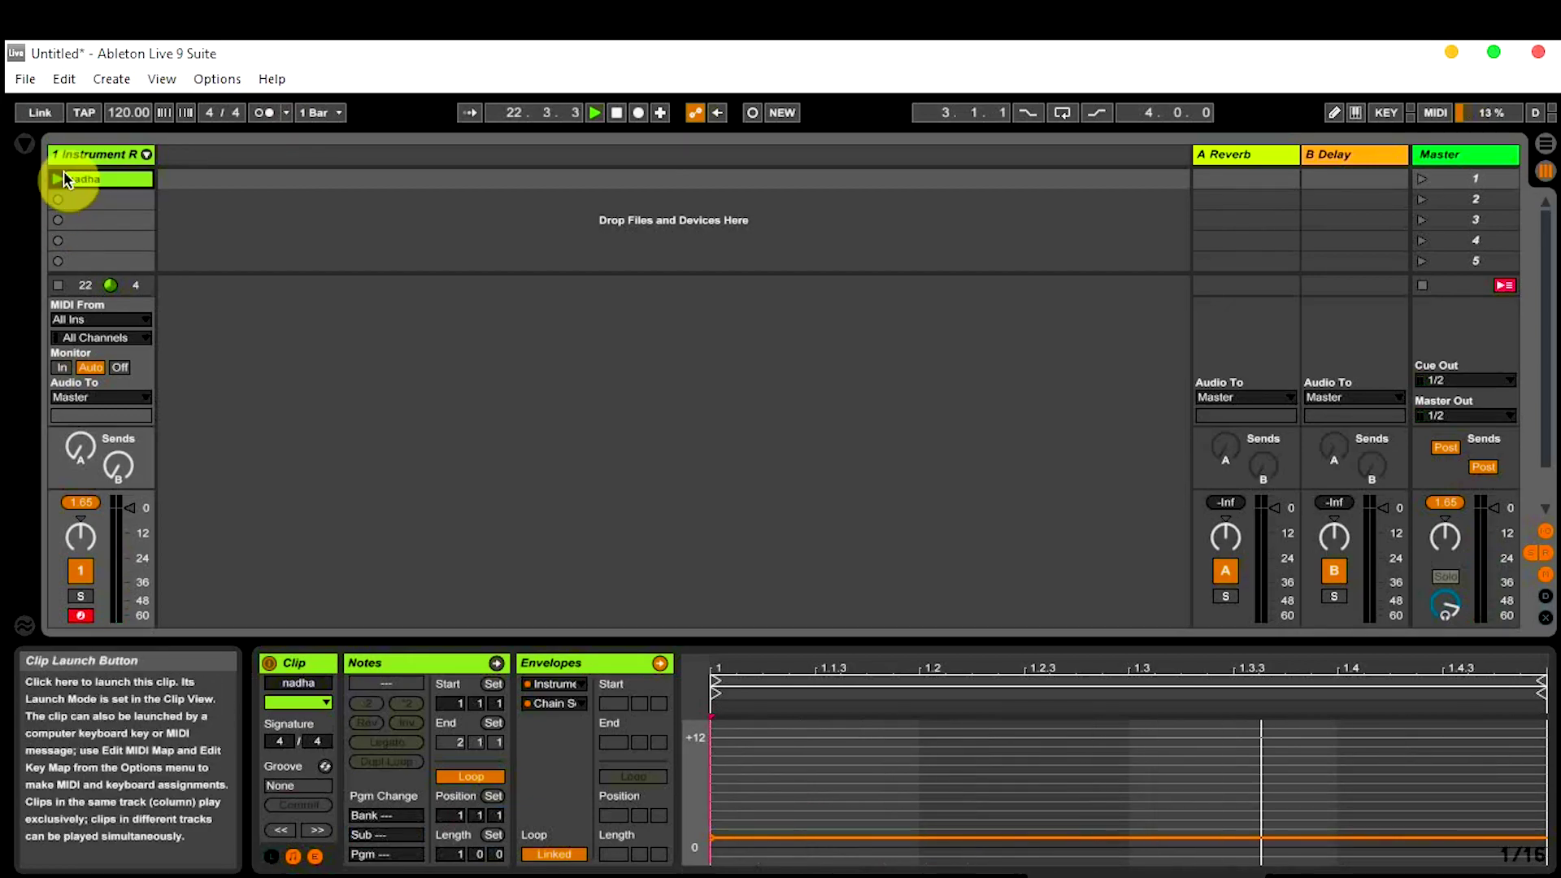
pyautogui.click(60, 179)
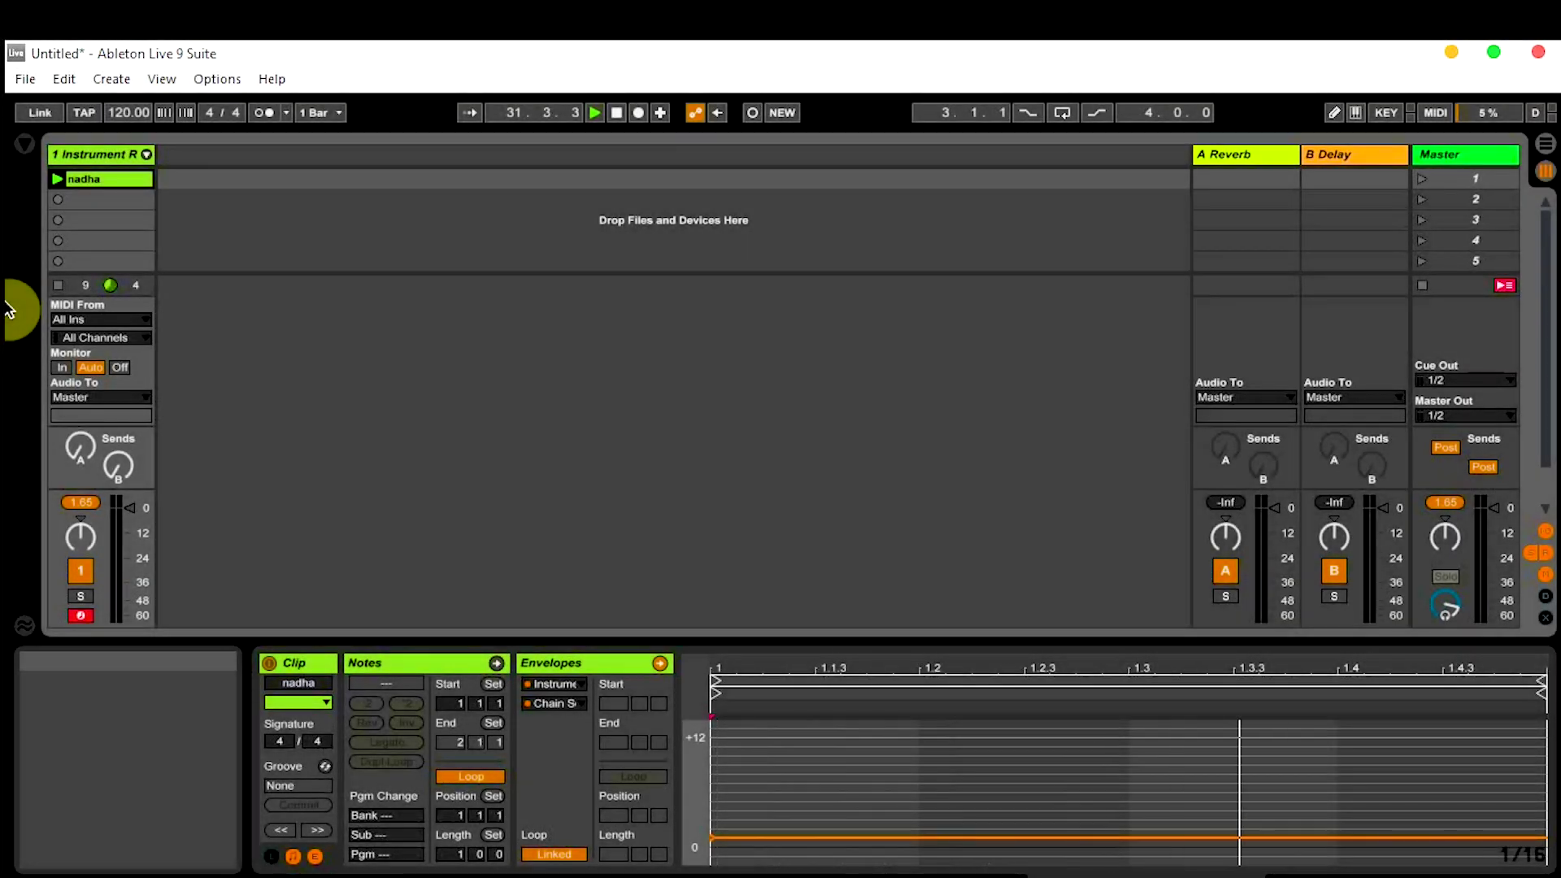
# - Set the global launch quantization to None
pyautogui.click(317, 114)
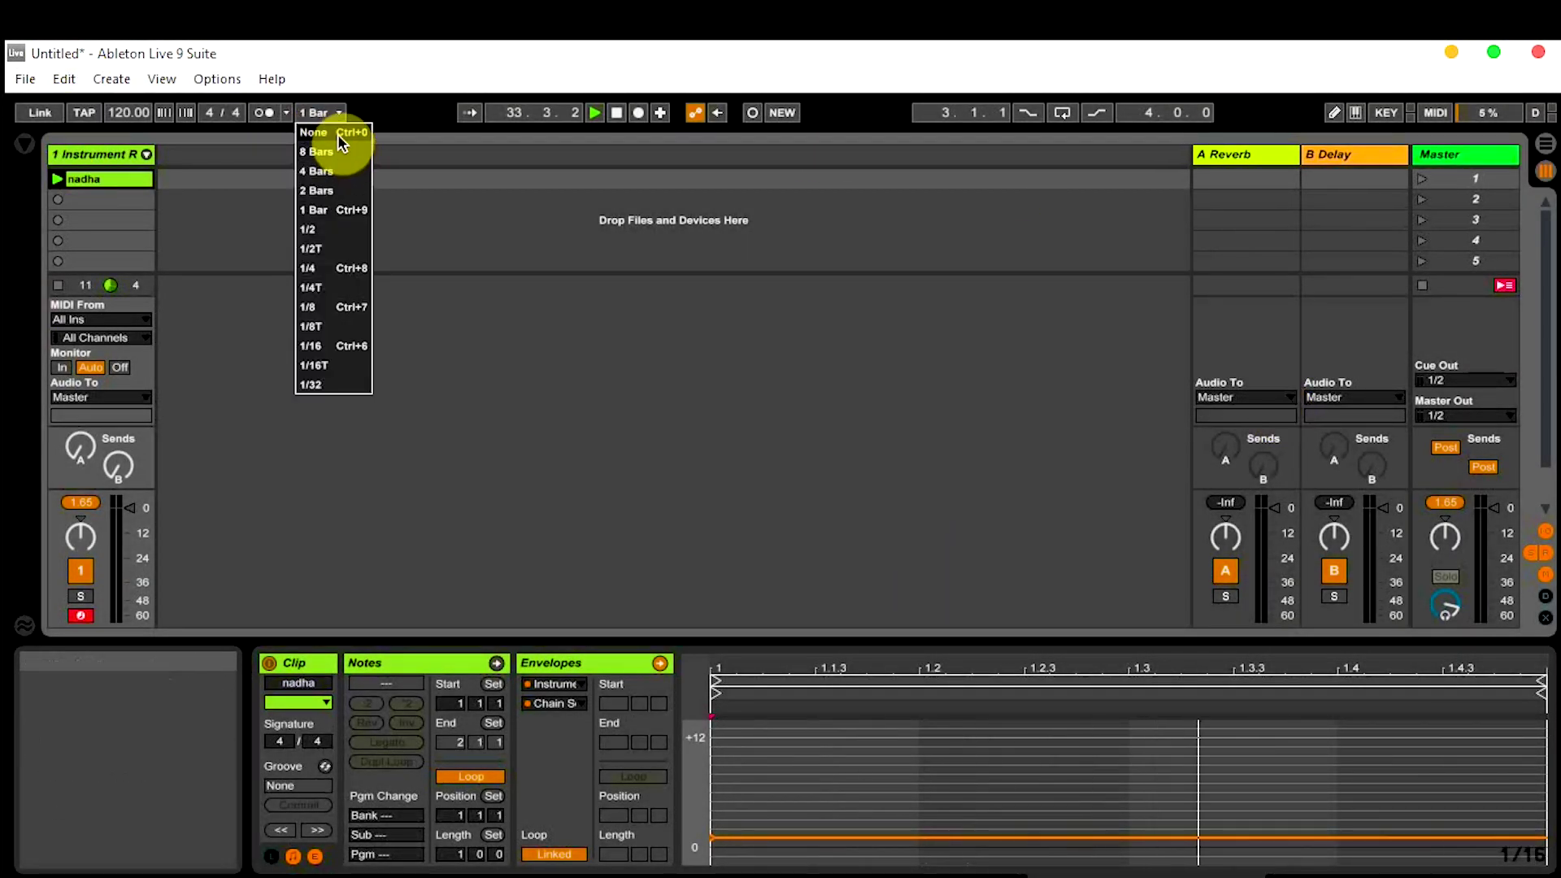
pyautogui.click(338, 135)
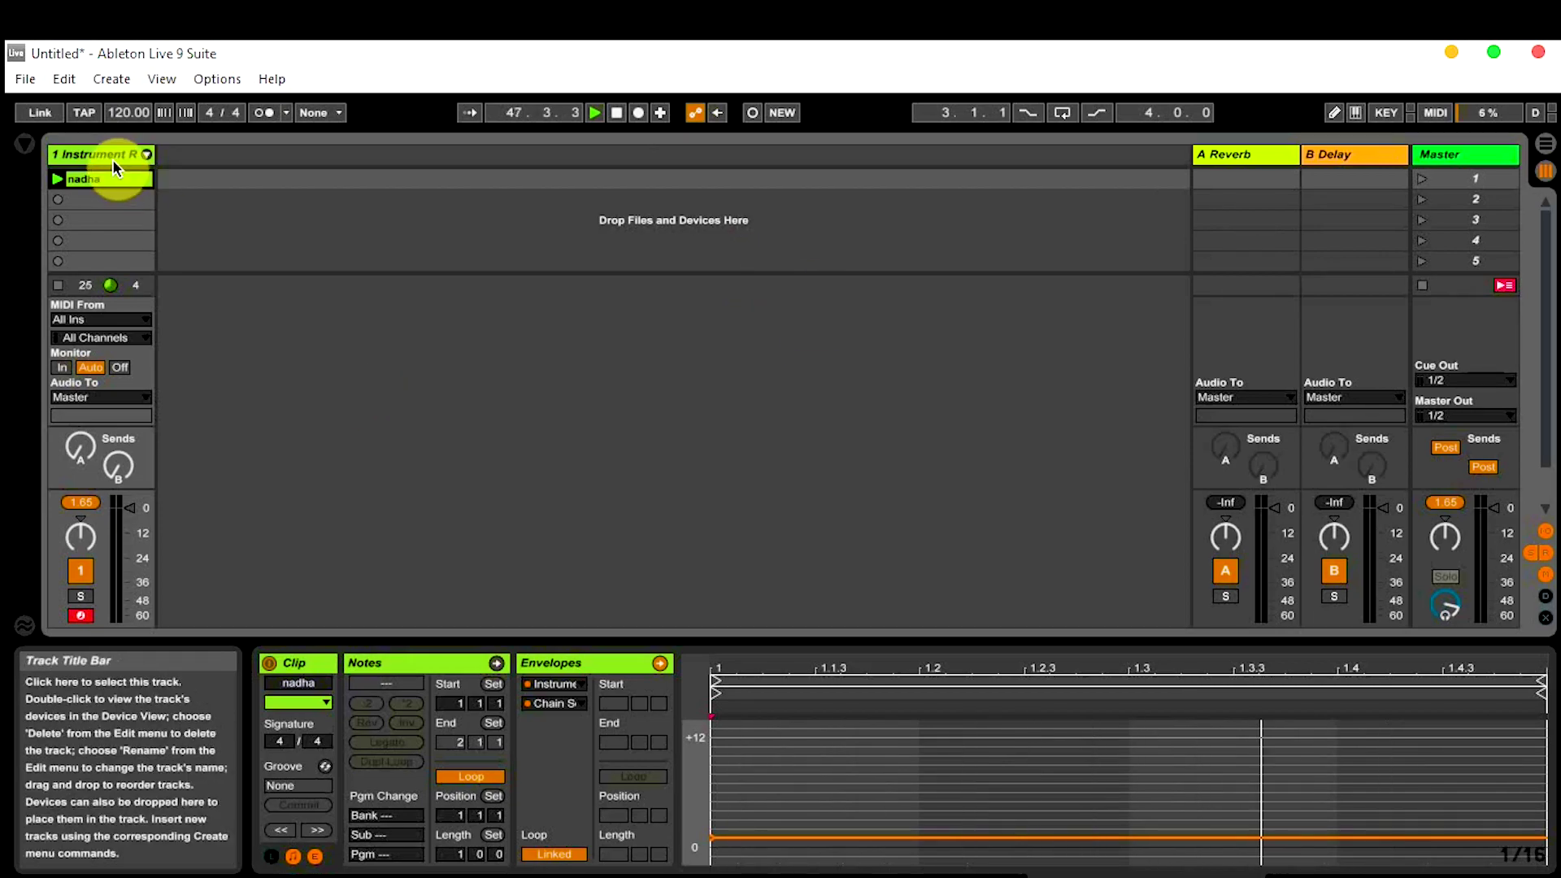
# - Map computer key 1 to the nadha clip and key 2 to the empty slot below it
pyautogui.click(1392, 116)
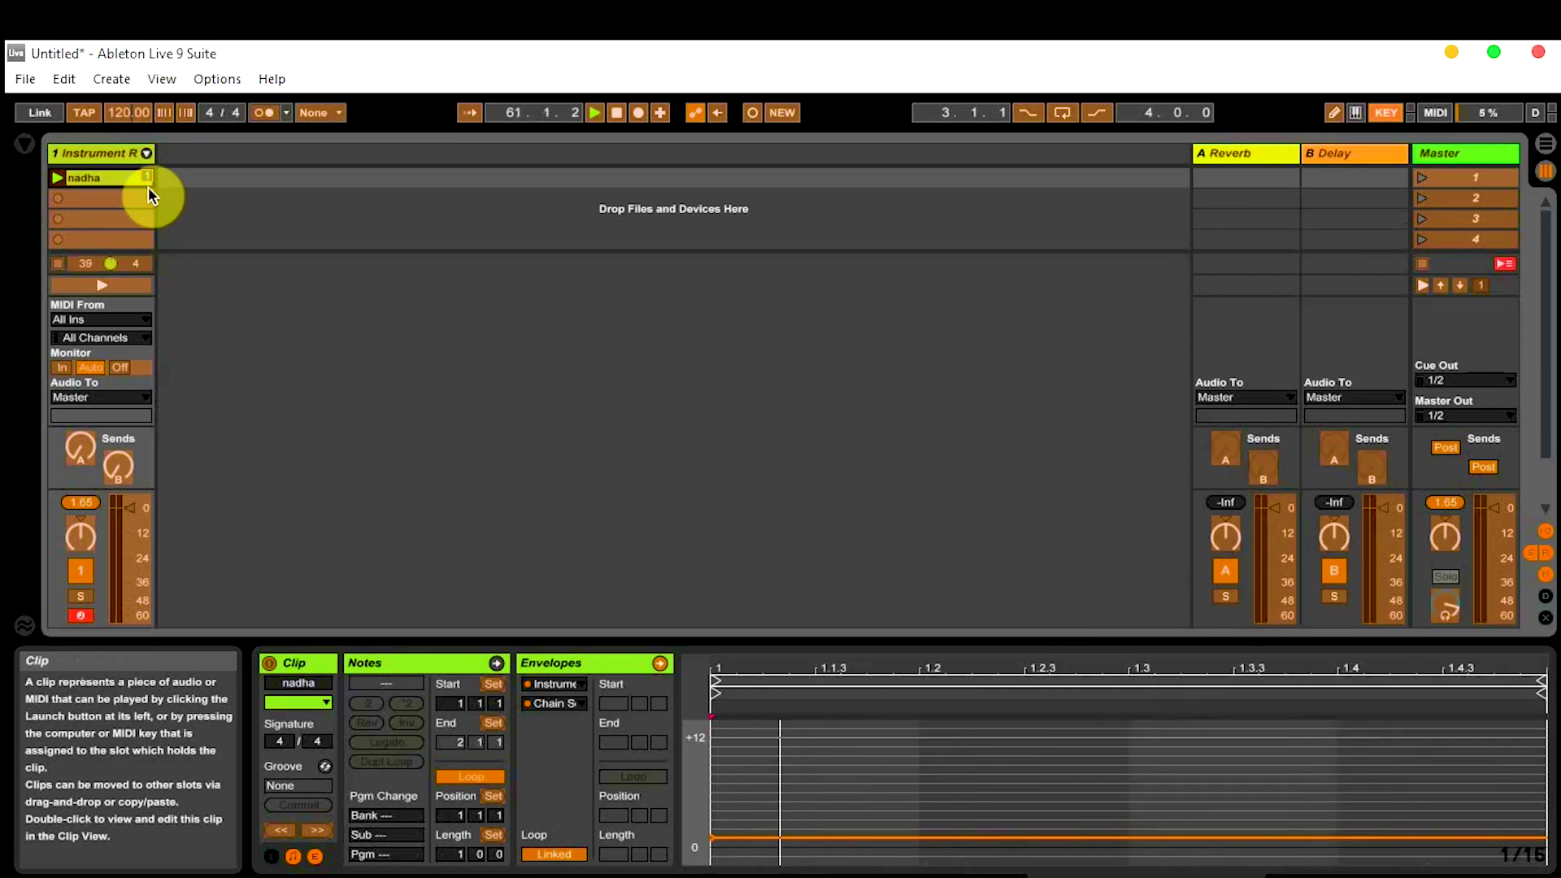
pyautogui.click(146, 195)
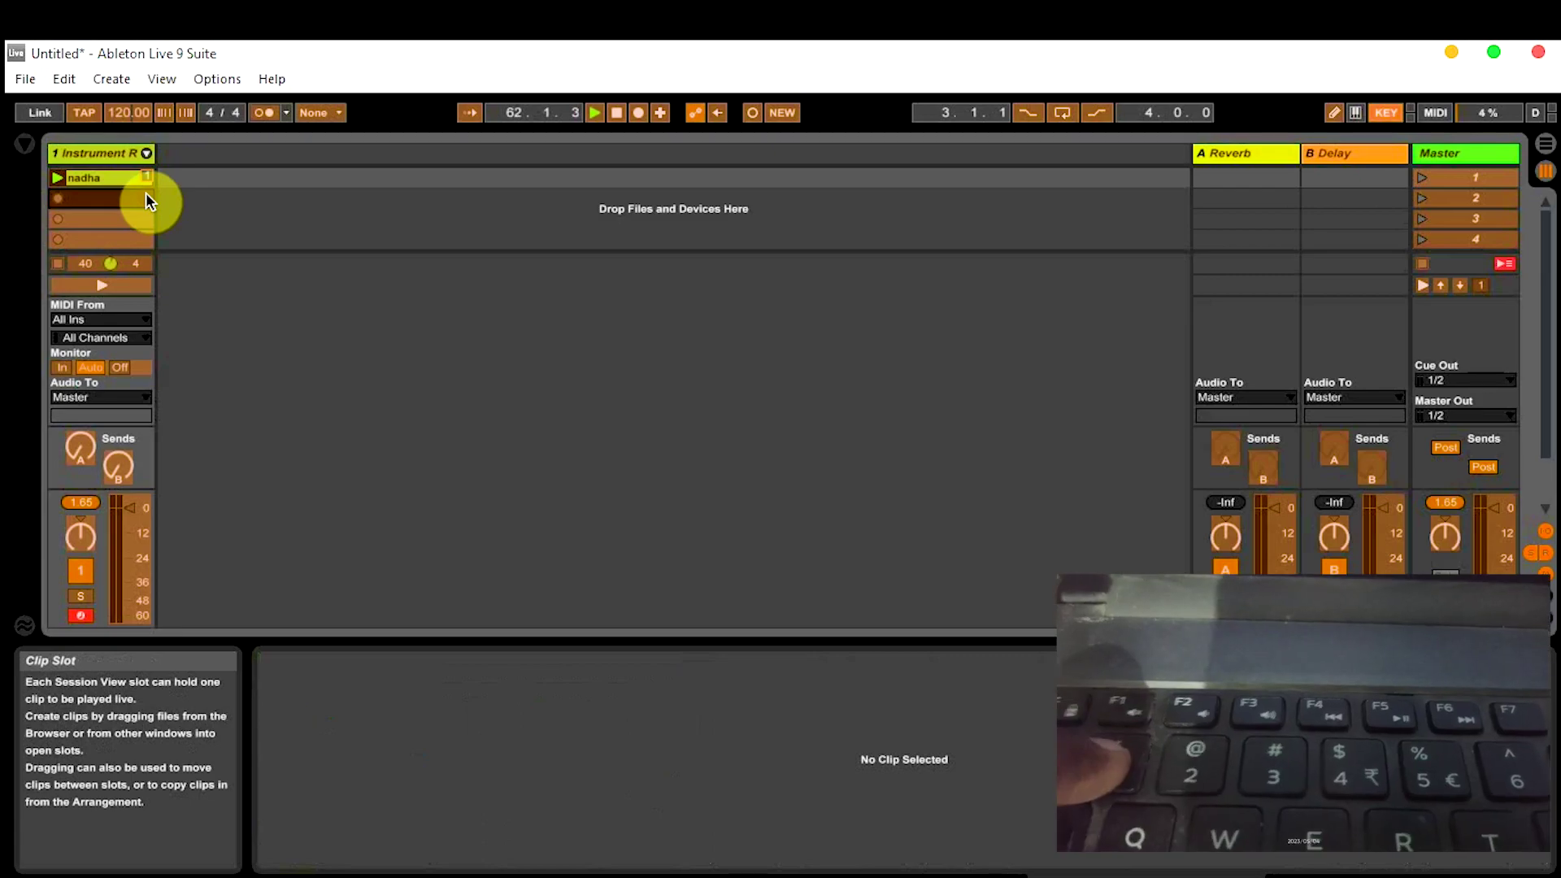
pyautogui.press('2')
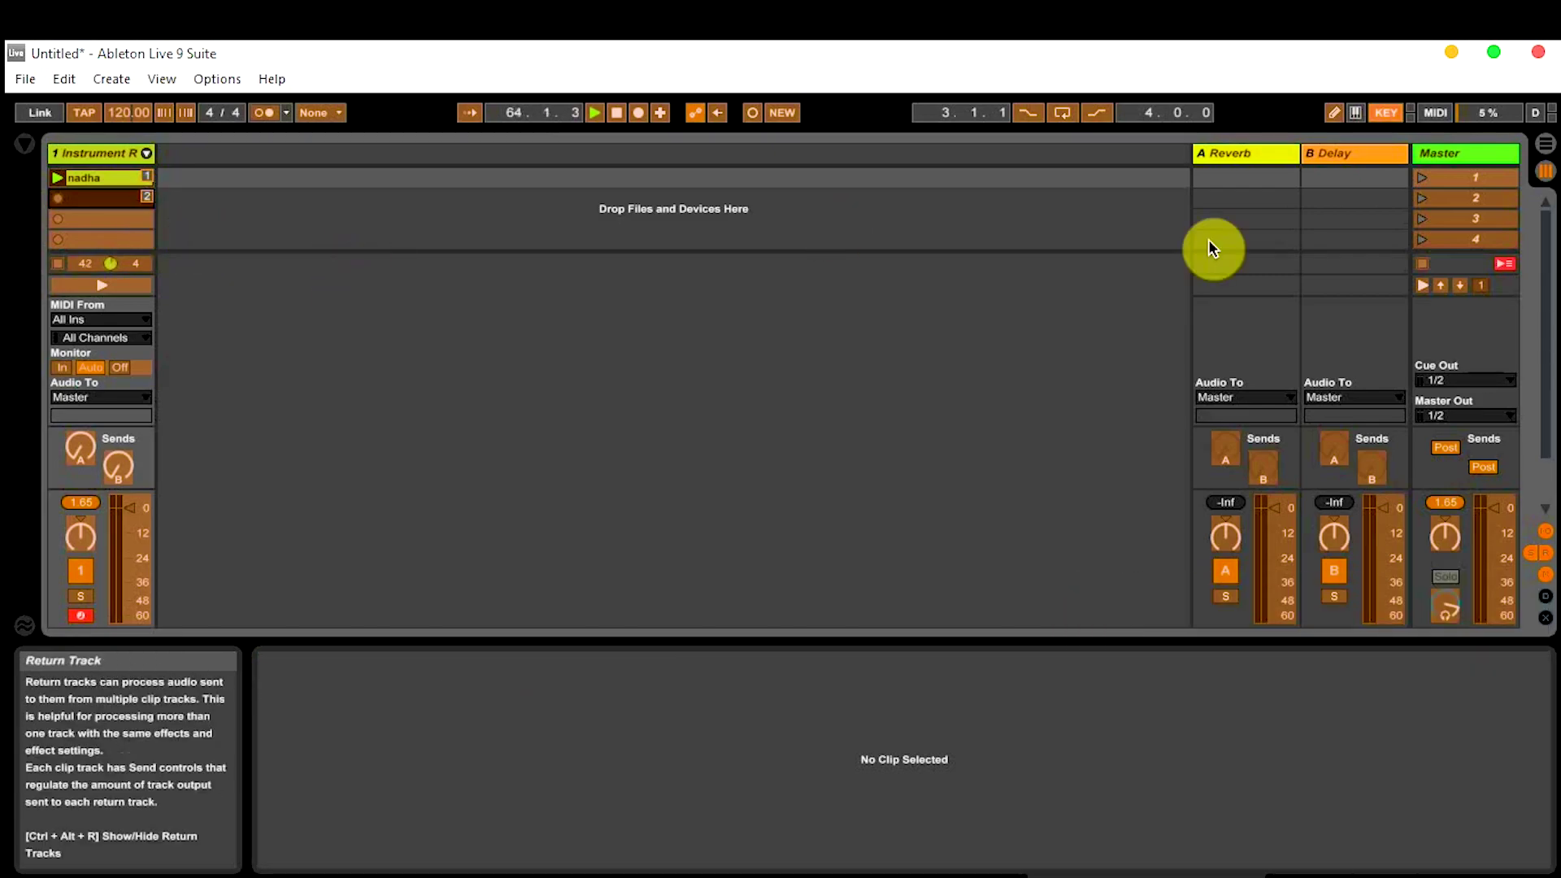
pyautogui.click(1397, 115)
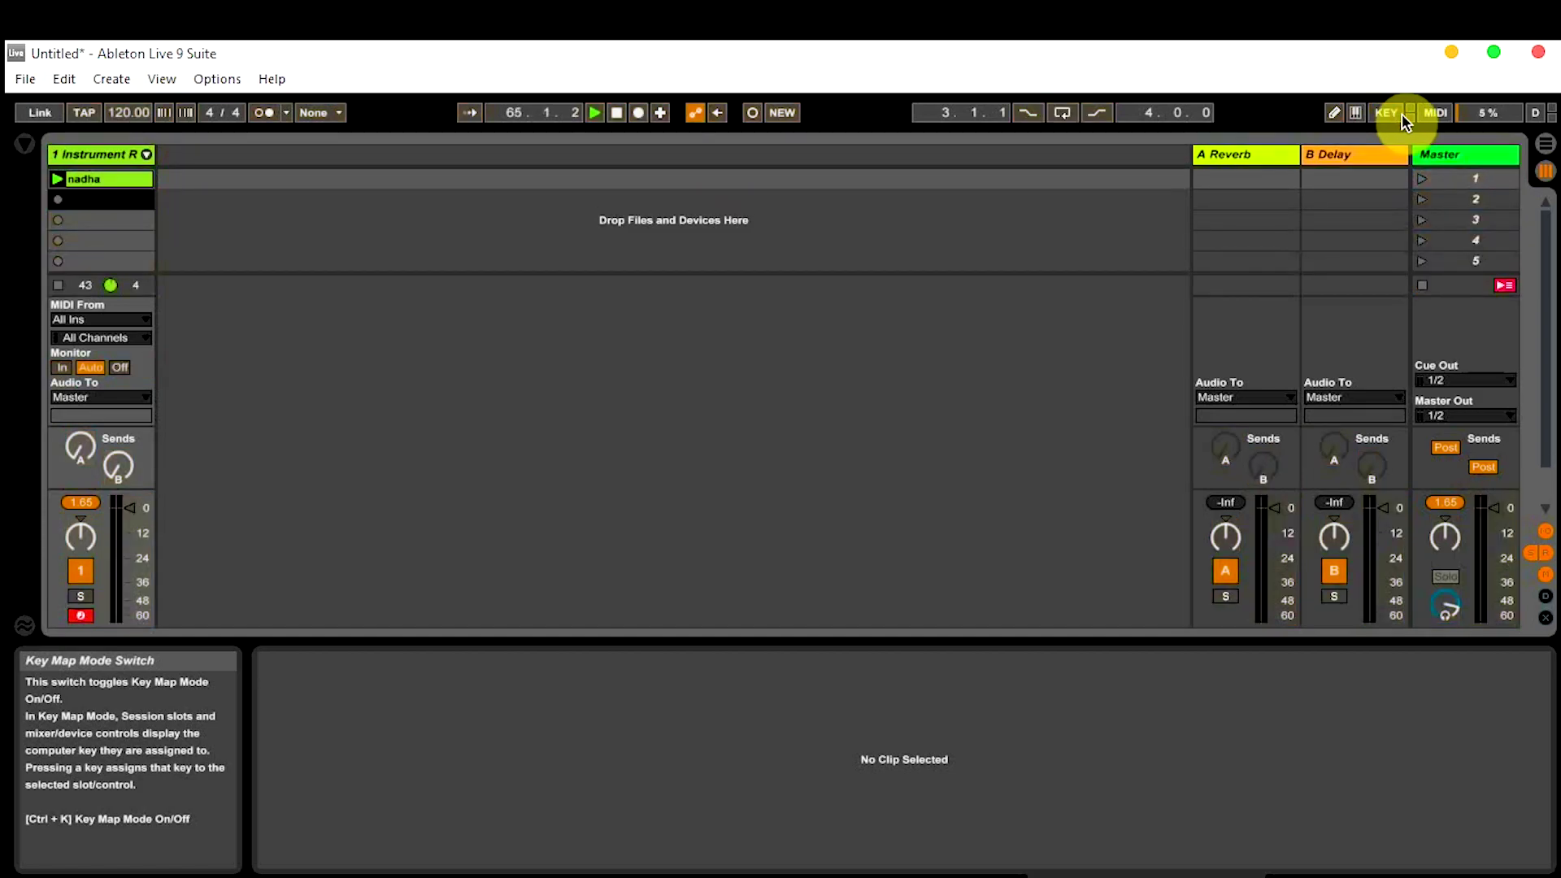
# - Trigger the mapped slots from the computer keyboard, recording a clip in the second slot and switching between the clips
pyautogui.press('1')
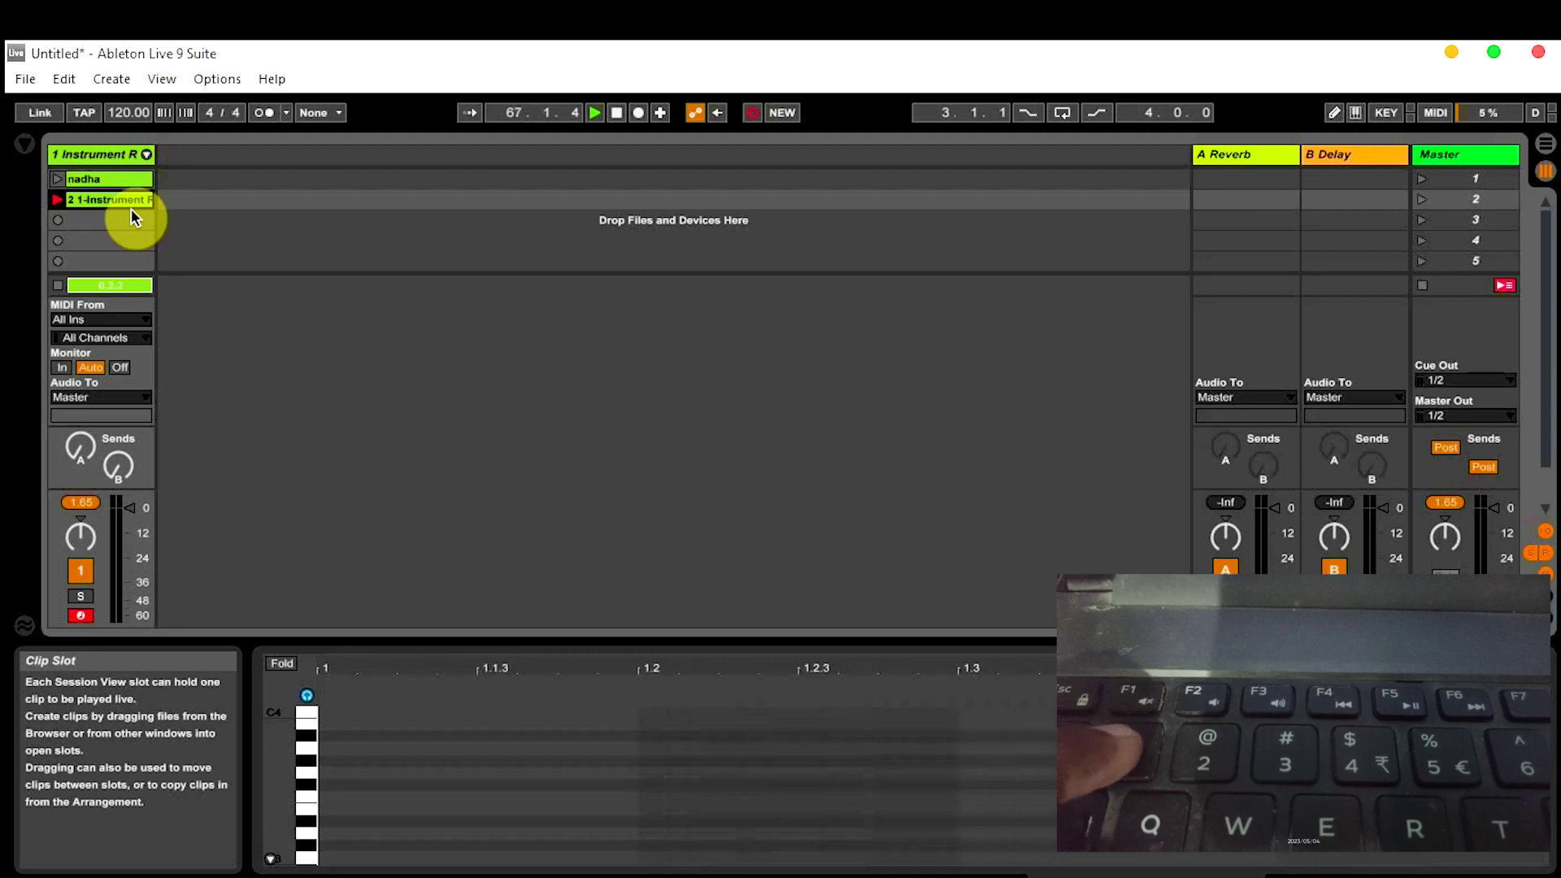
pyautogui.press('1')
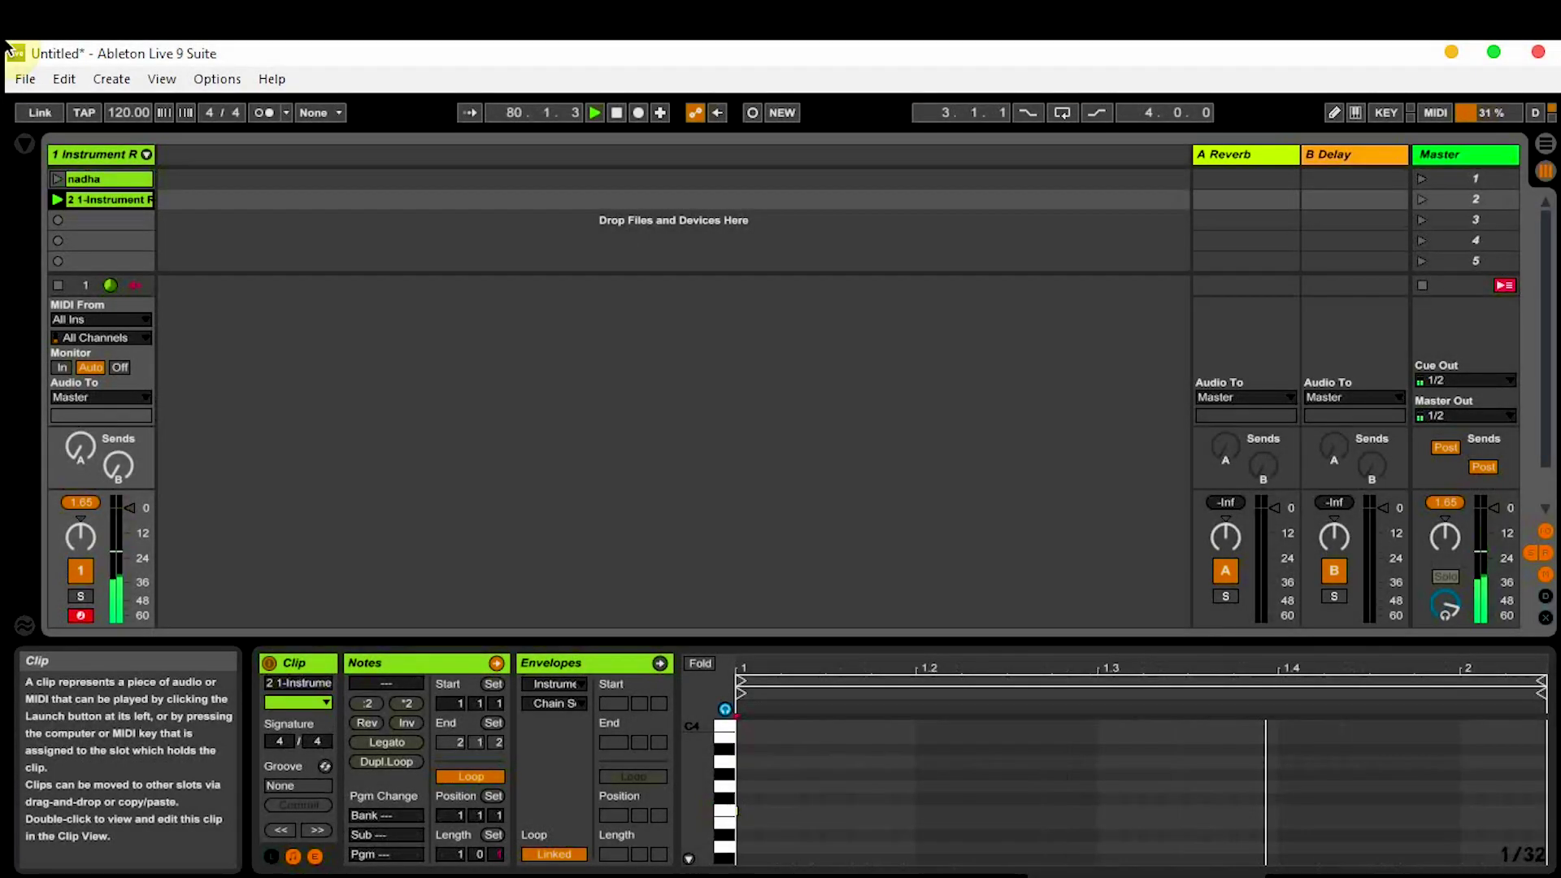
pyautogui.press('1')
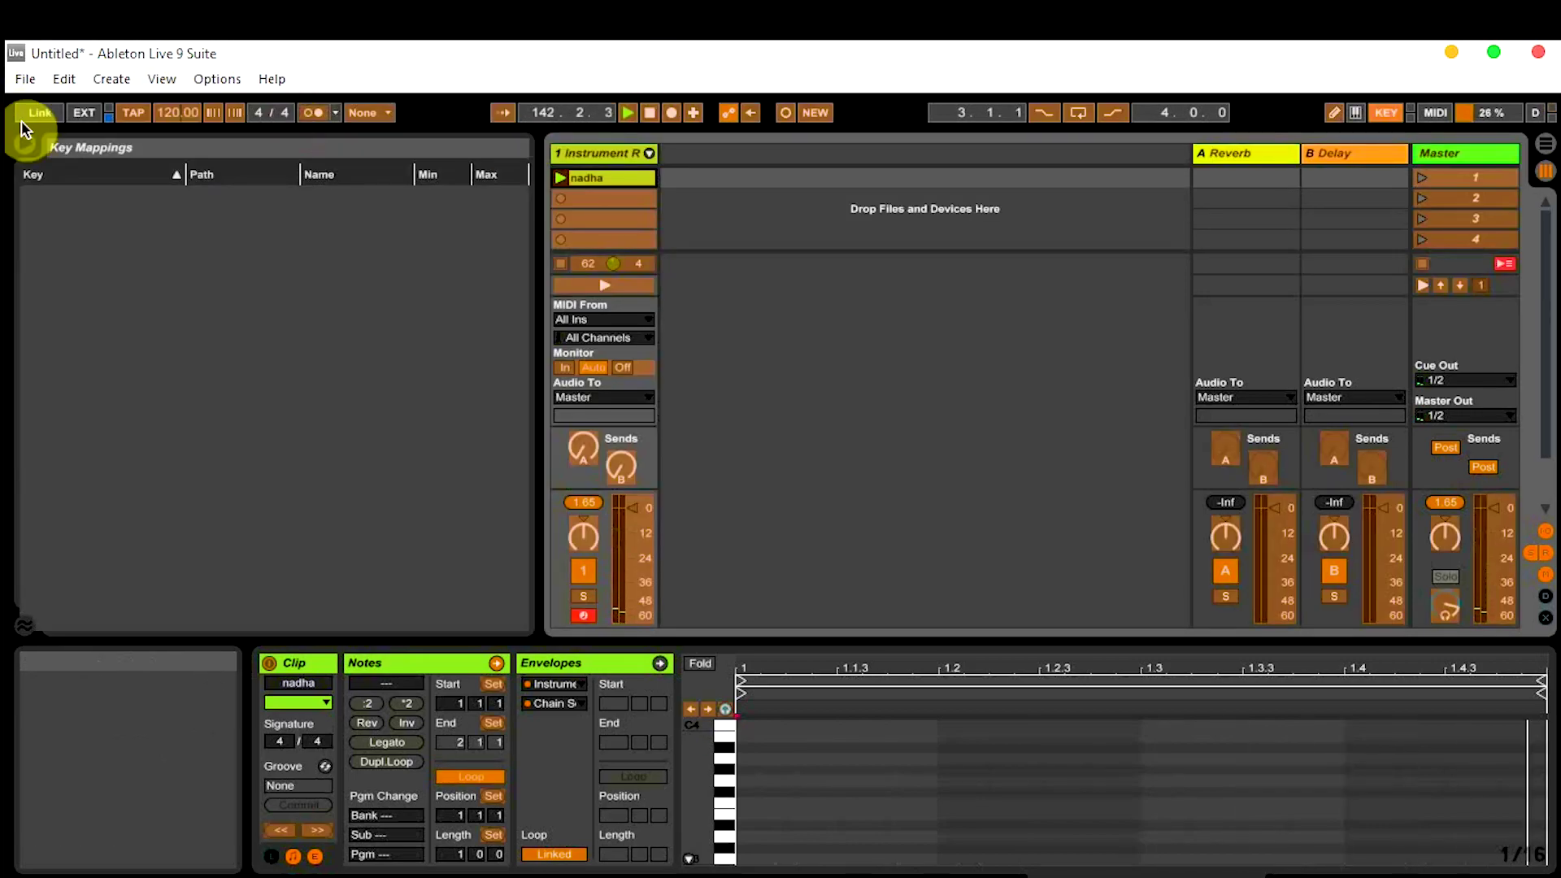
# - Hide the Key Mappings browser and leave Key Map mode
pyautogui.click(25, 144)
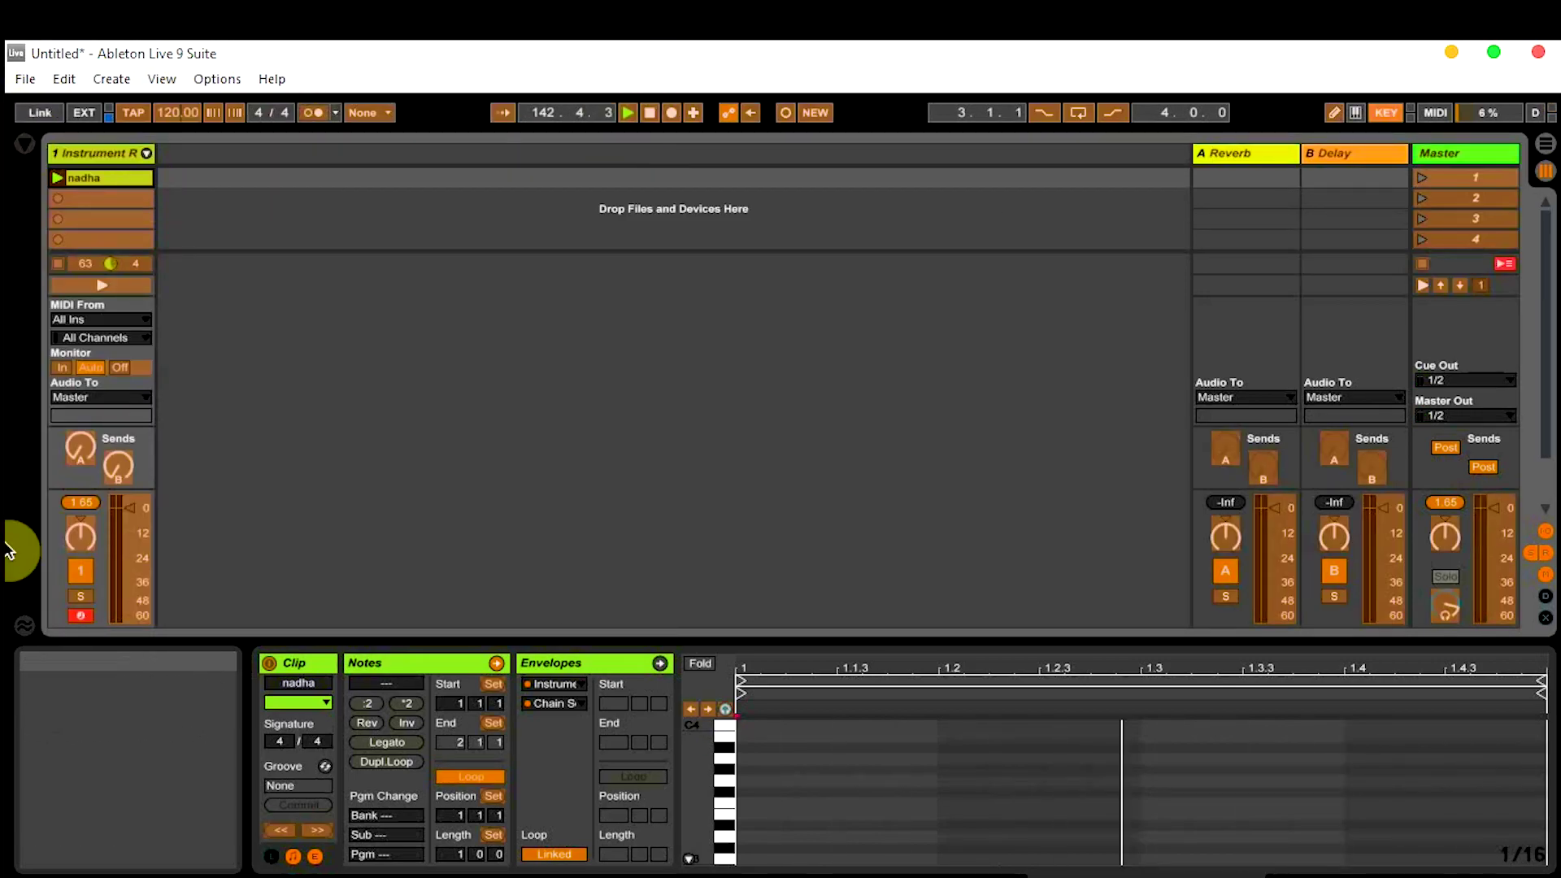
pyautogui.click(1380, 115)
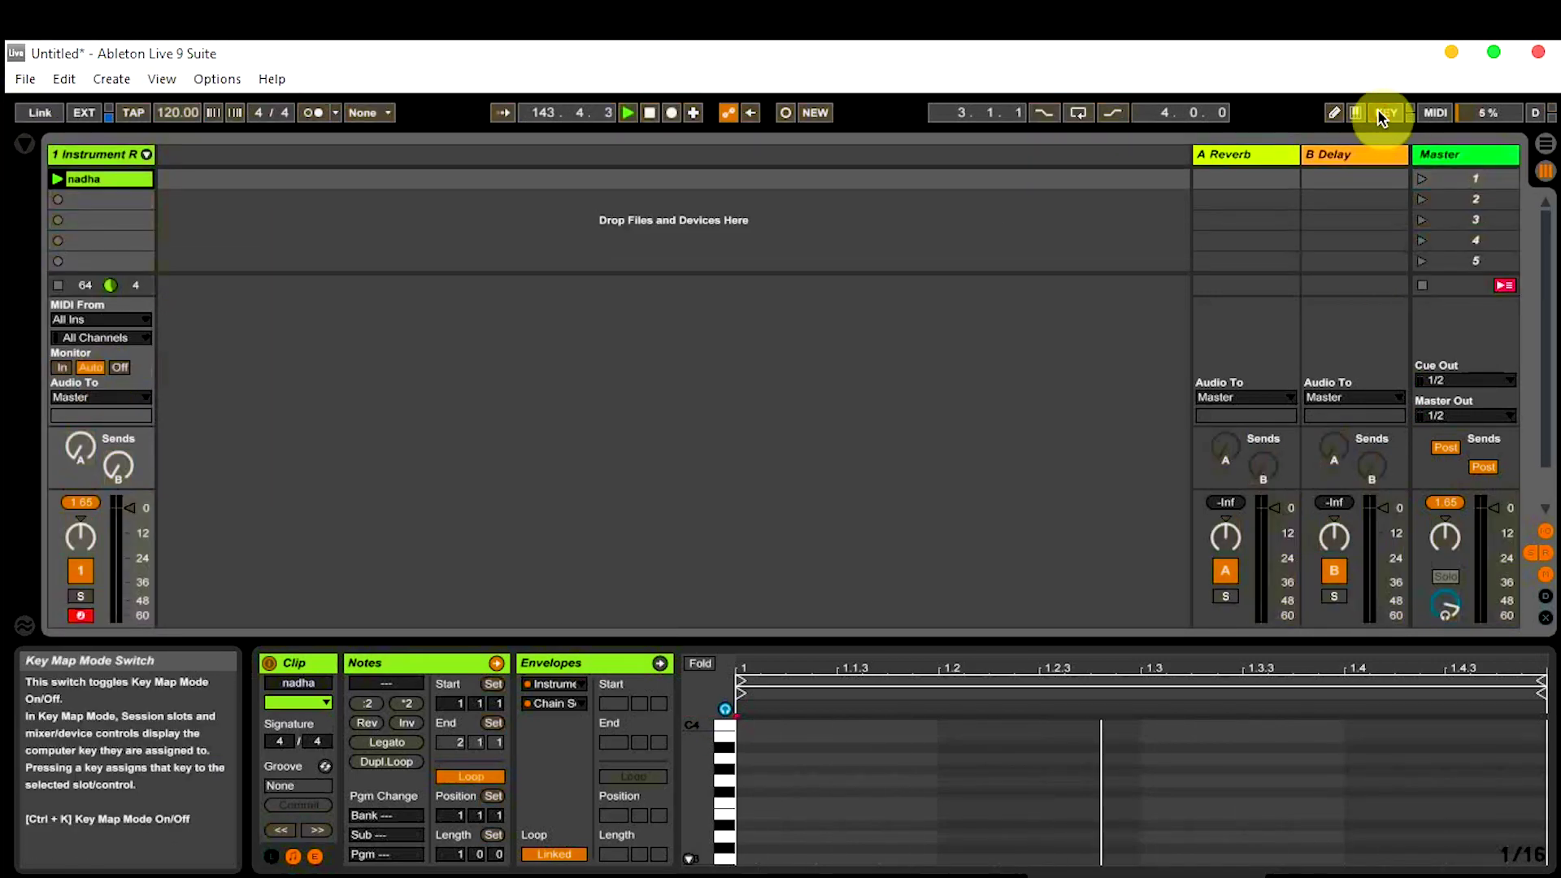